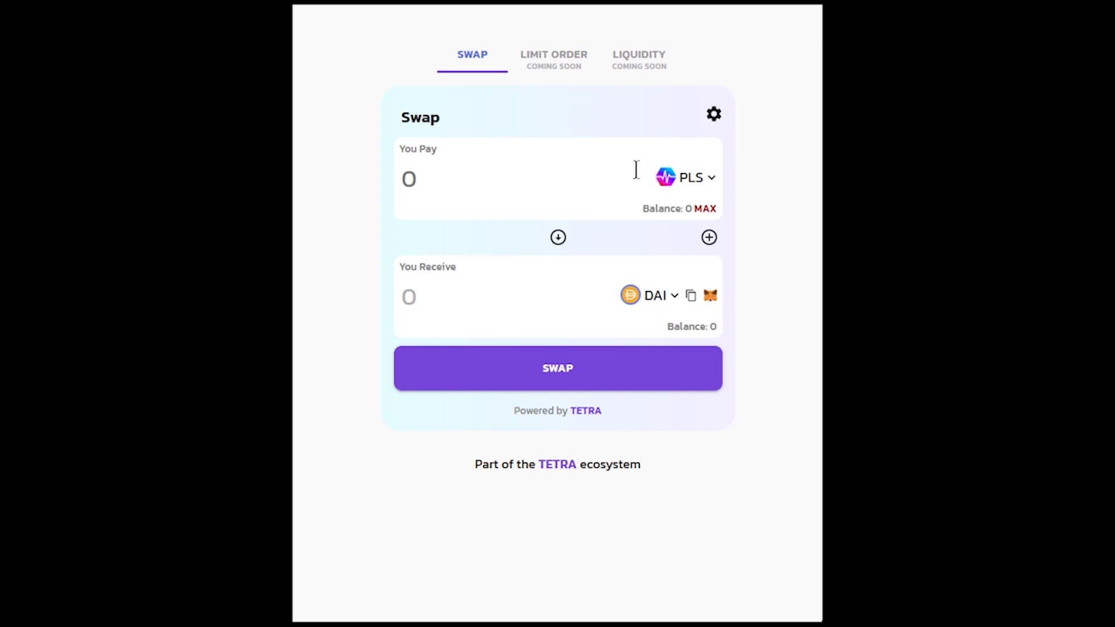
Reverse the swap direction between PLS and DAI and switch it back to paying with PLS.
left_click(559, 241)
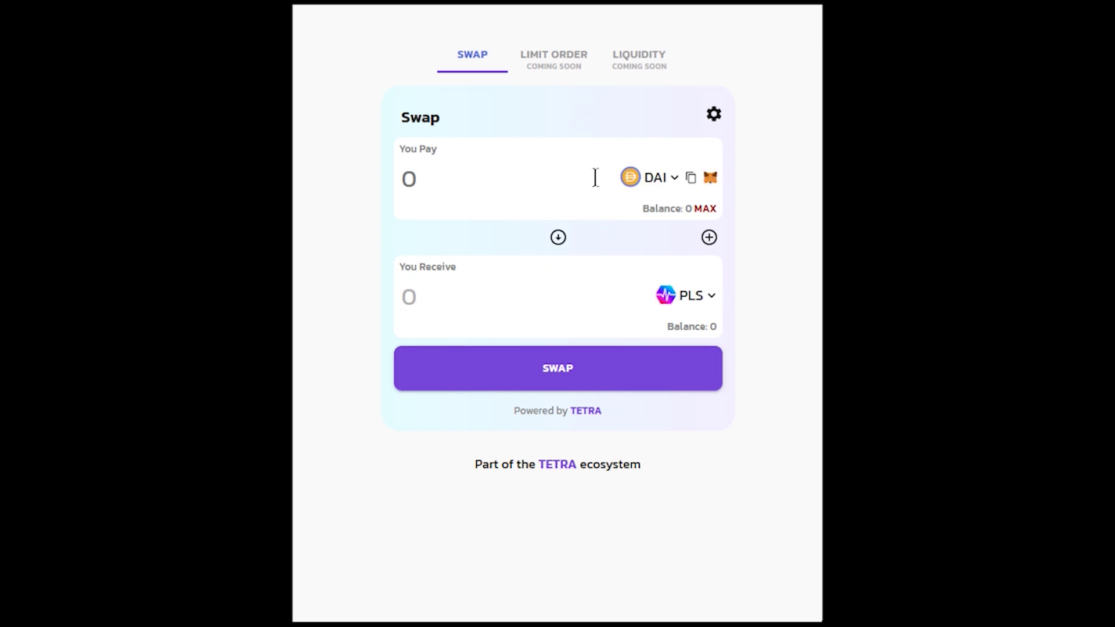
left_click(559, 238)
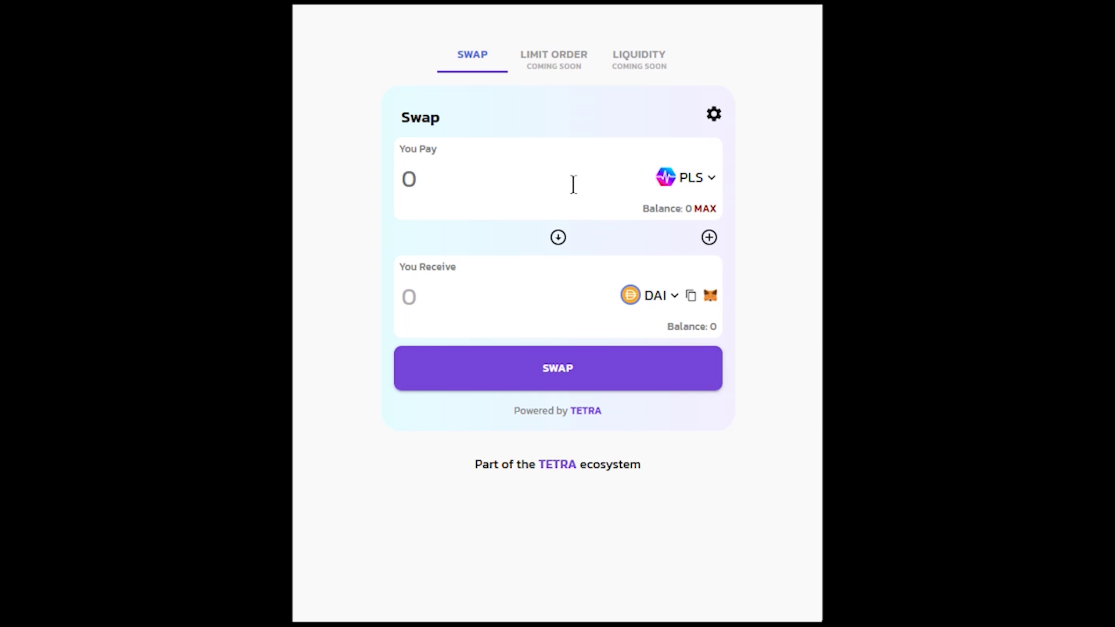
Add four more pay tokens to the swap: TETRAp, WPLS, USDC and USDT.
left_click(710, 238)
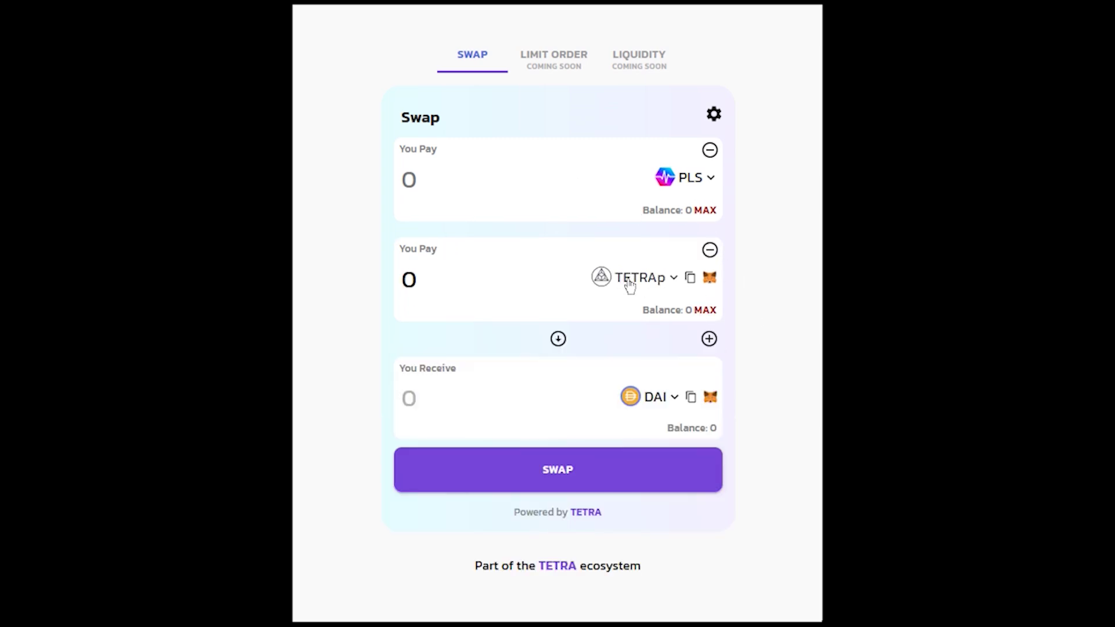
left_click(709, 339)
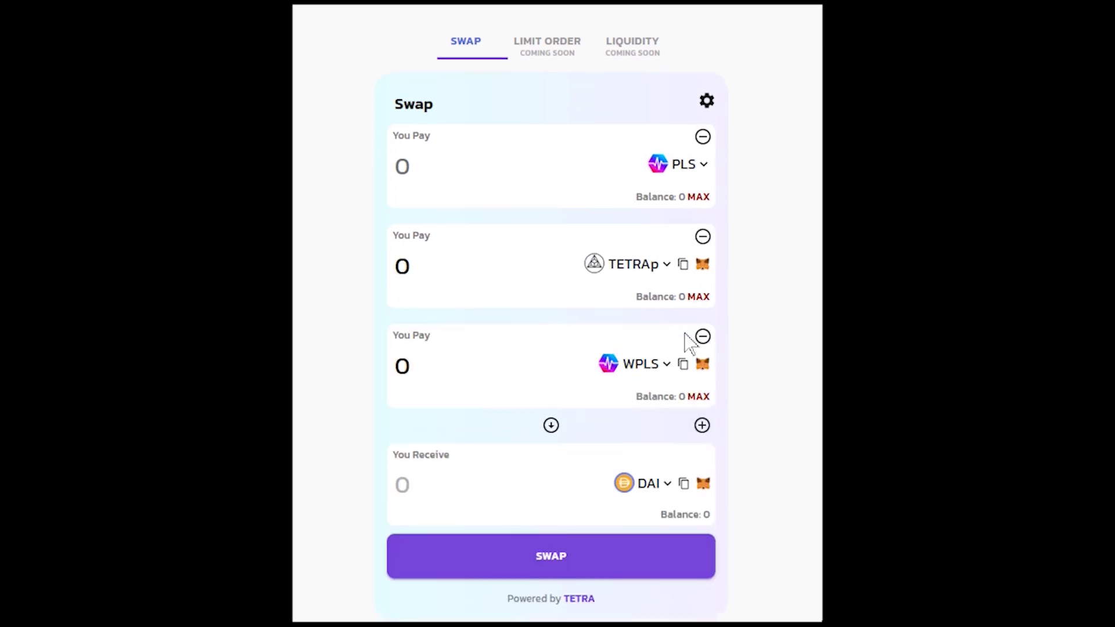
left_click(703, 423)
left_click(702, 424)
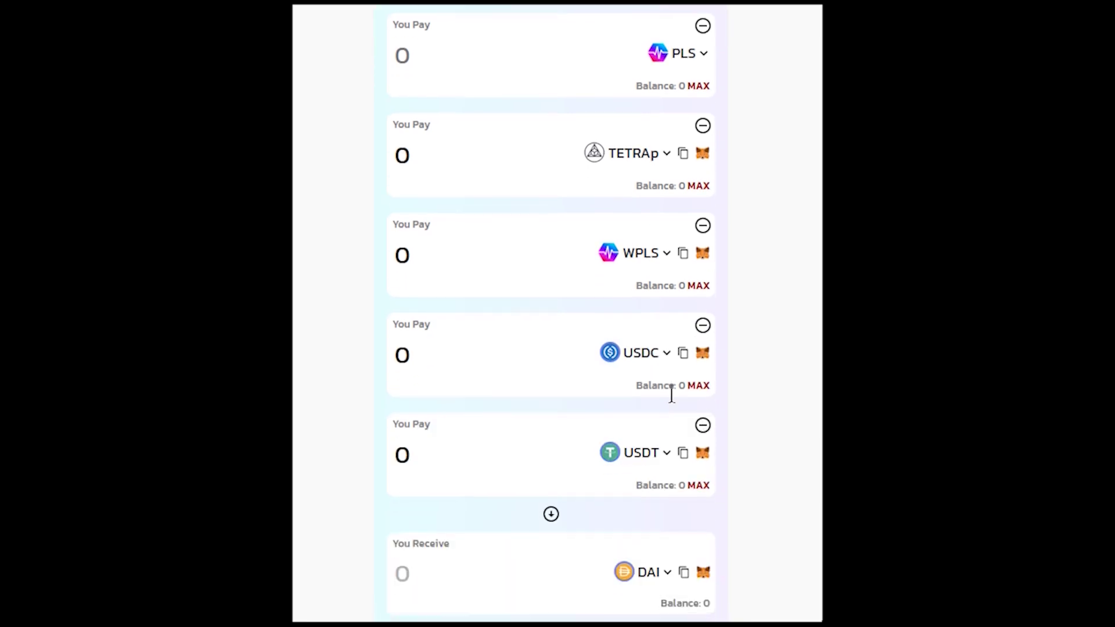
Examine the list of pay tokens and the single DAI receive entry in the swap form.
scroll(558, 276, "up", 3)
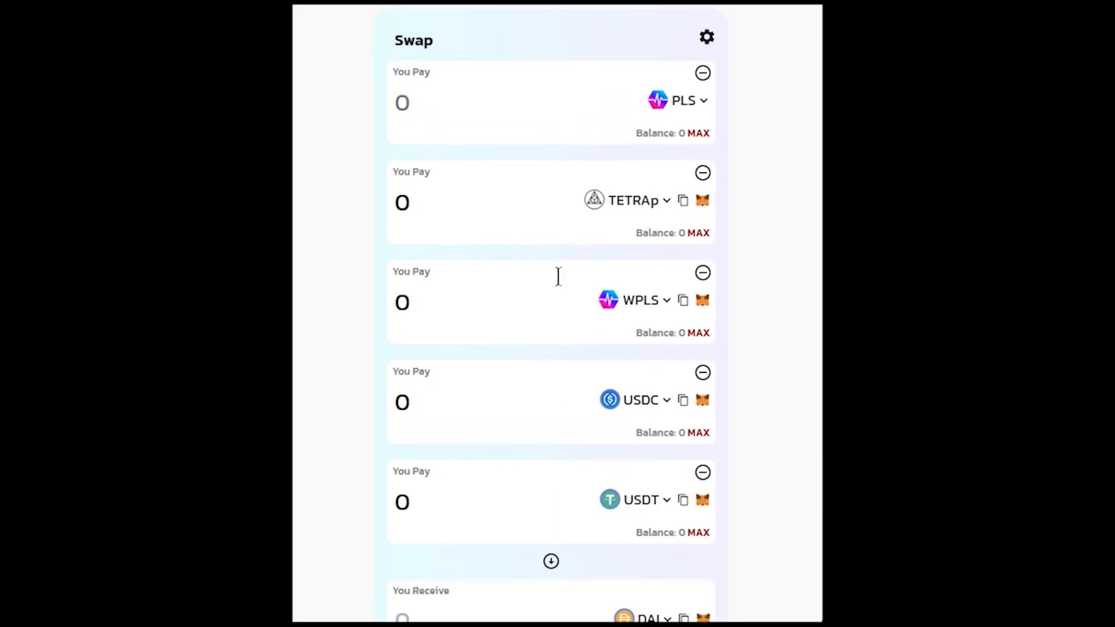
scroll(562, 268, "down", 2)
scroll(591, 351, "up", 3)
scroll(620, 396, "down", 4)
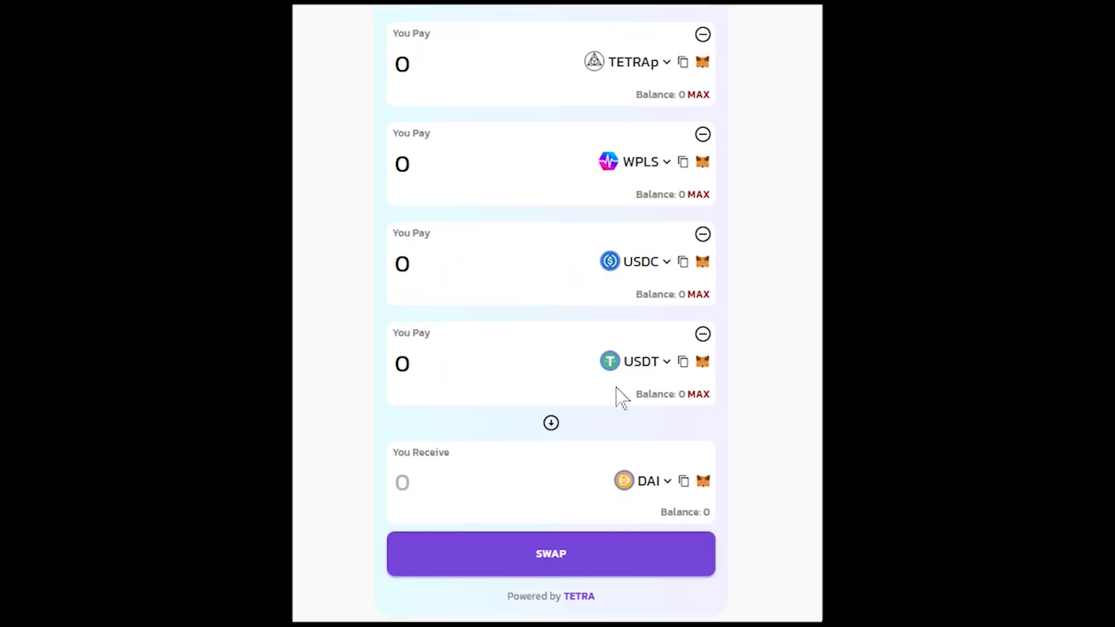
scroll(482, 434, "up", 3)
scroll(503, 401, "down", 2)
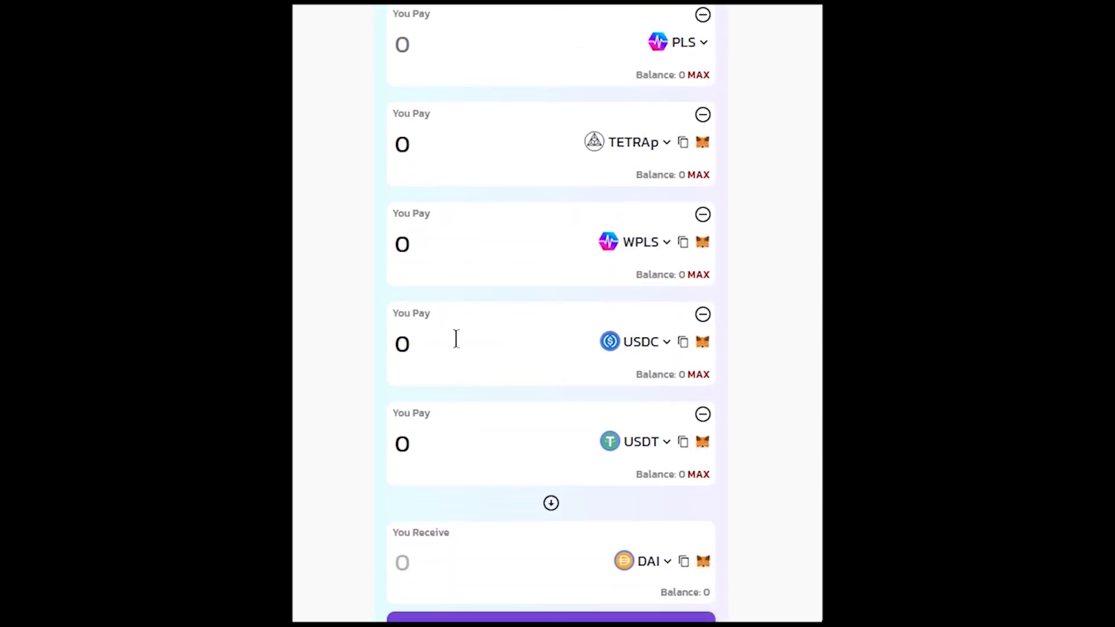
scroll(482, 339, "up", 3)
scroll(499, 349, "down", 3)
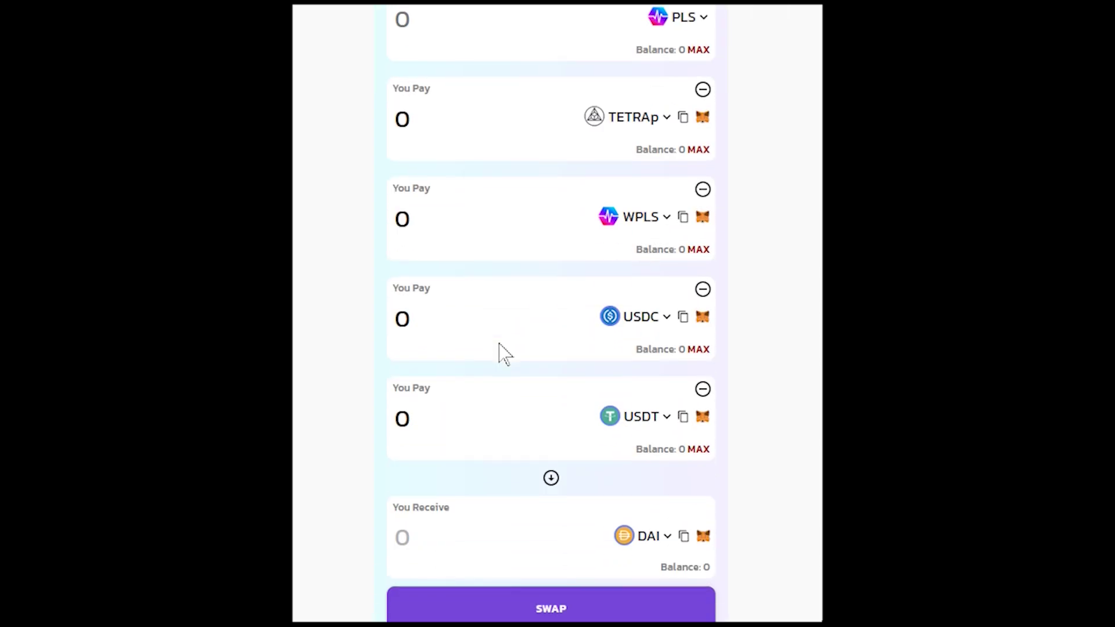
scroll(548, 378, "up", 3)
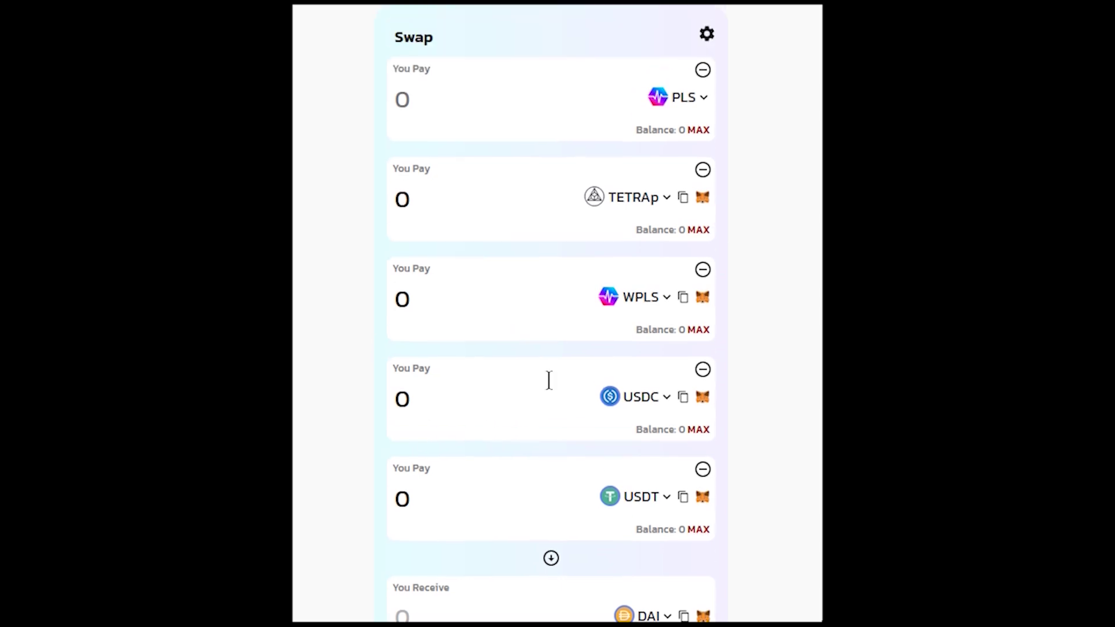
scroll(549, 381, "down", 3)
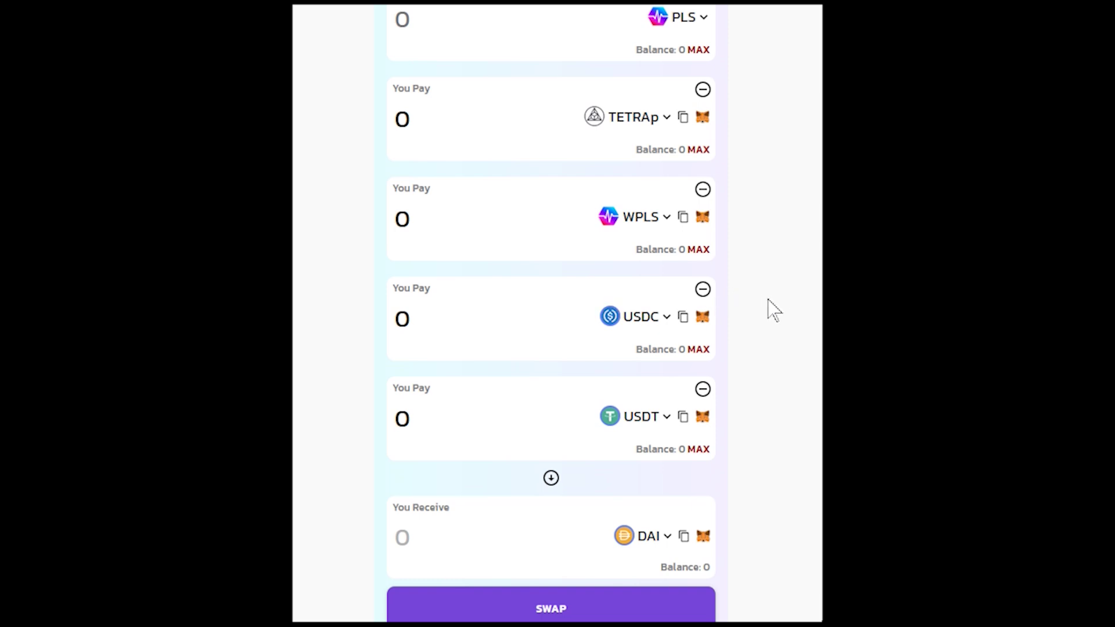
scroll(742, 408, "up", 2)
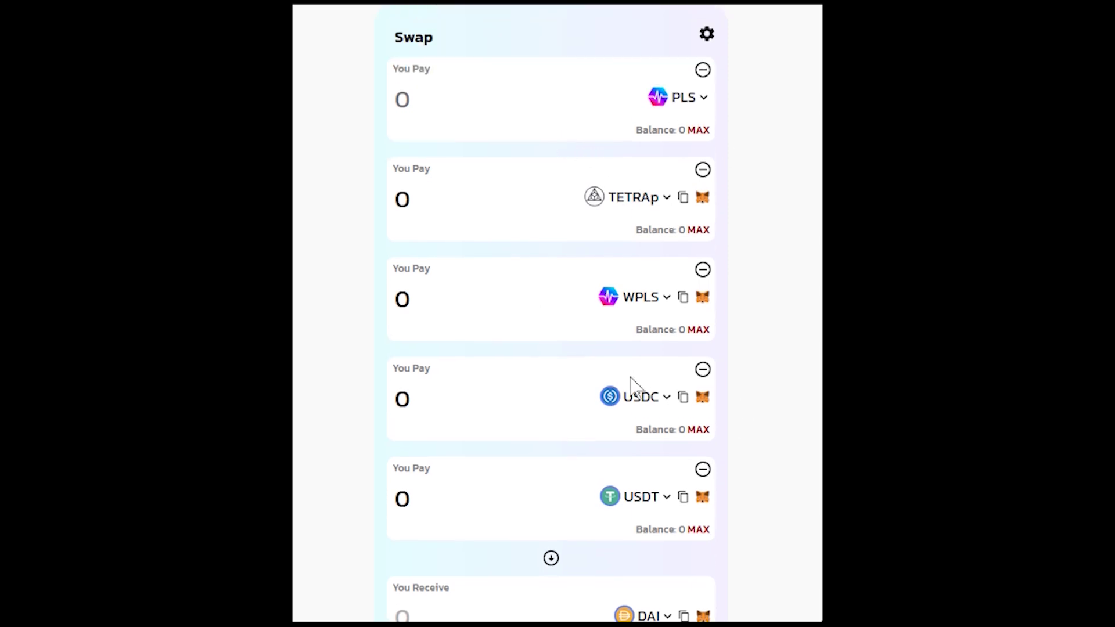
scroll(762, 433, "down", 2)
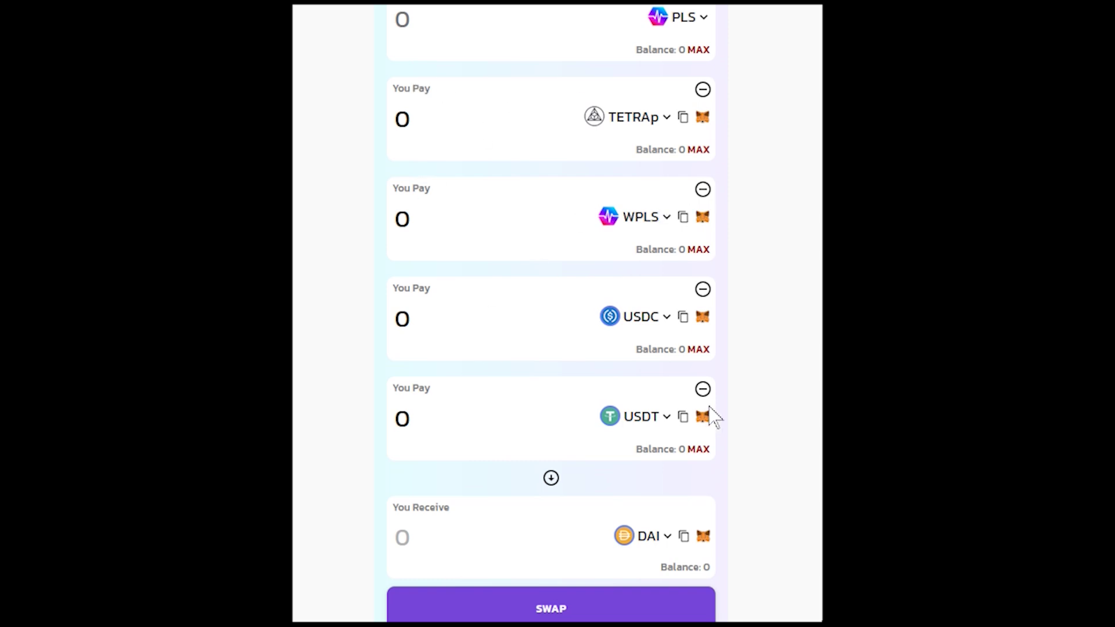
scroll(677, 394, "up", 3)
scroll(572, 369, "down", 4)
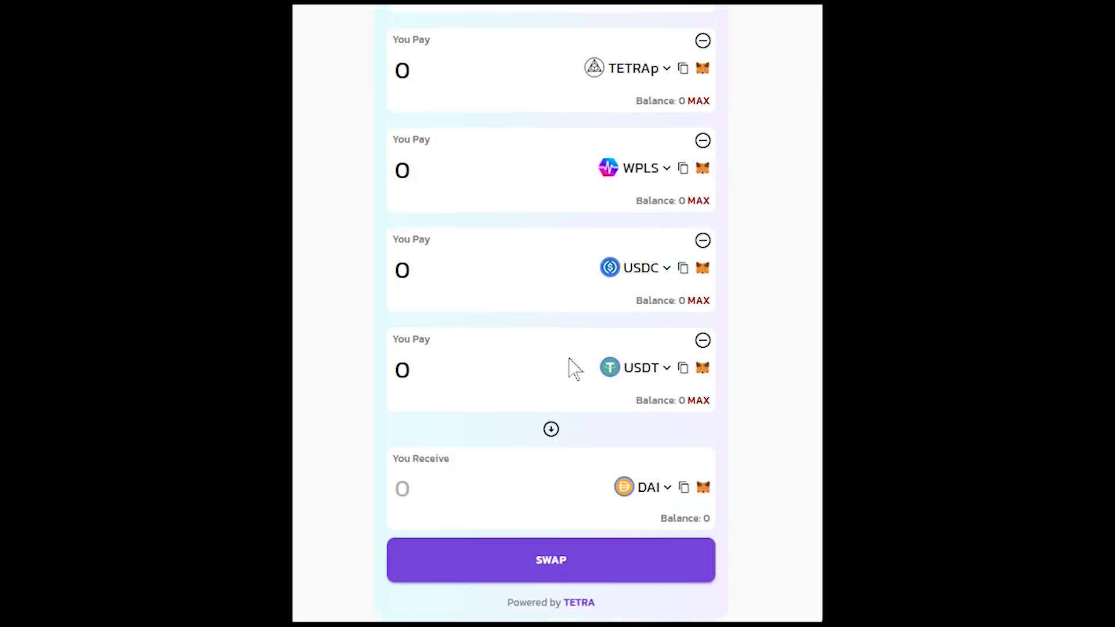
scroll(569, 369, "up", 3)
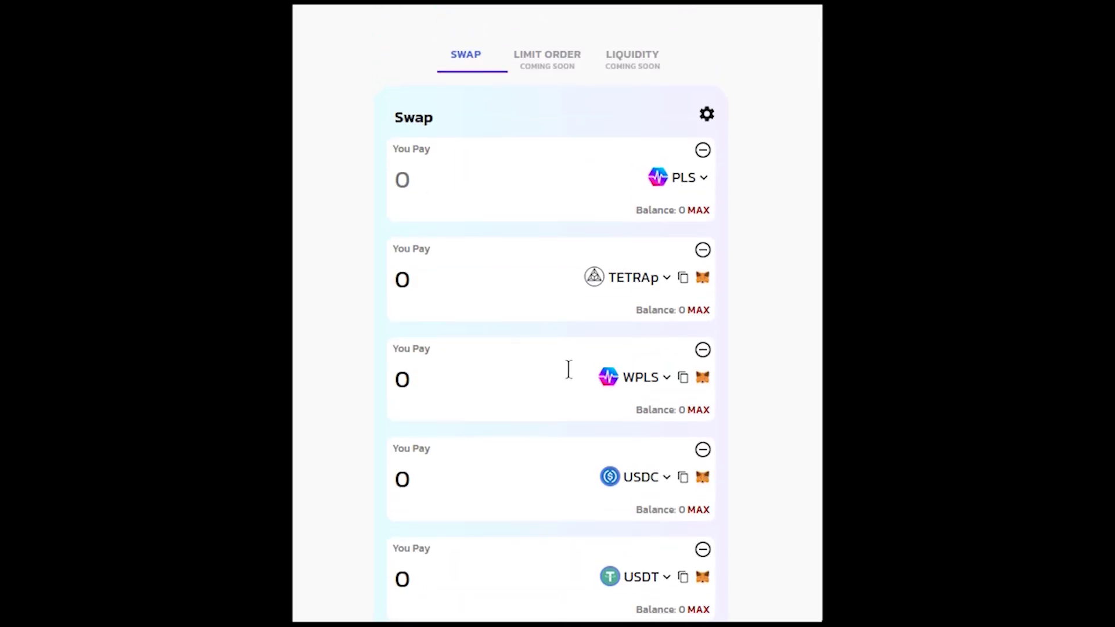
scroll(569, 369, "down", 3)
scroll(569, 381, "up", 3)
Try the 0.1%, 0.5% and 1.0% slippage presets, and set a custom slippage tolerance of 2% in the swap settings.
left_click(708, 119)
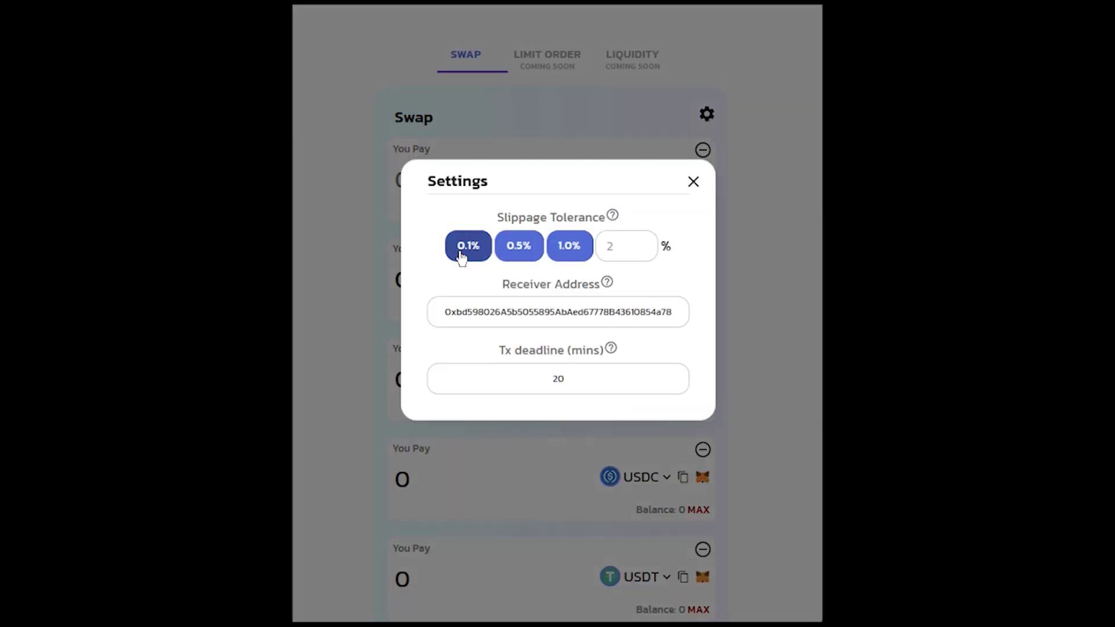
left_click(523, 247)
left_click(567, 250)
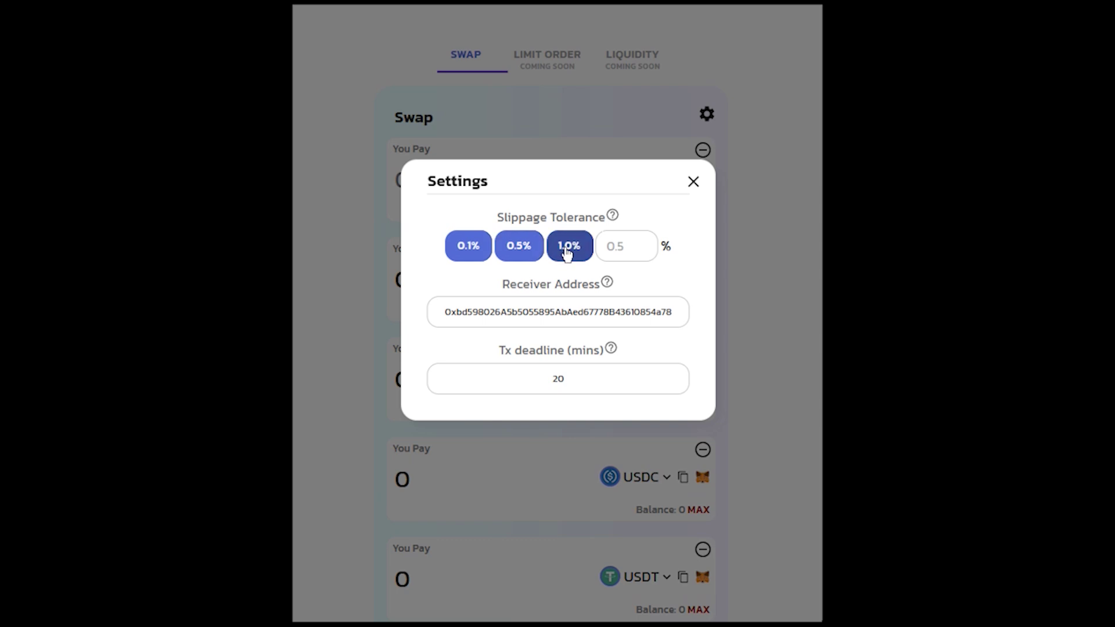
left_click(472, 256)
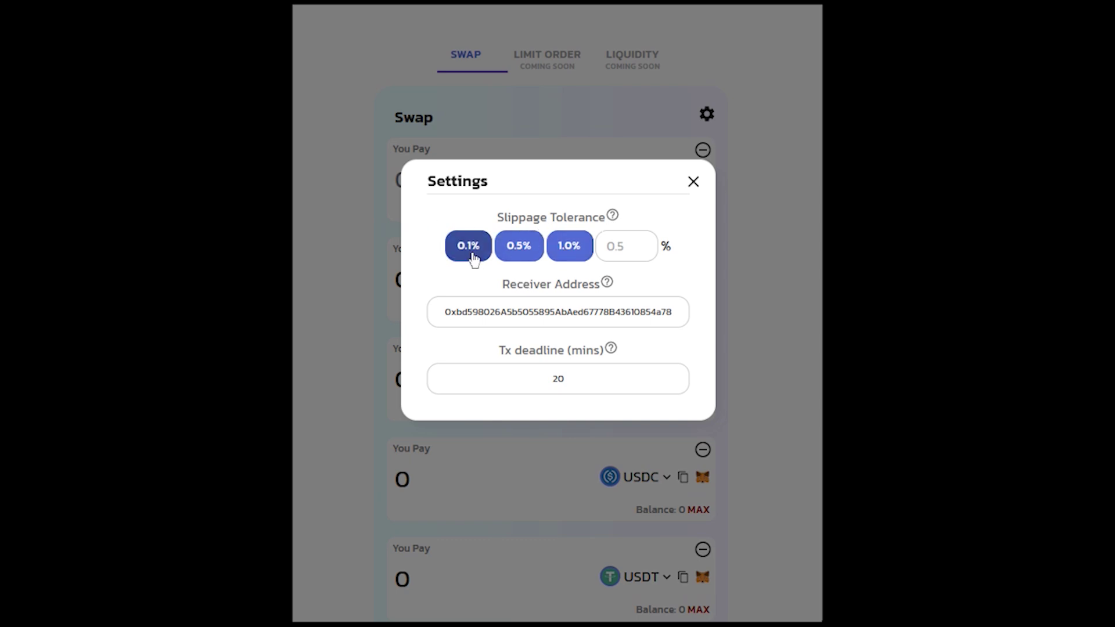
left_click(523, 255)
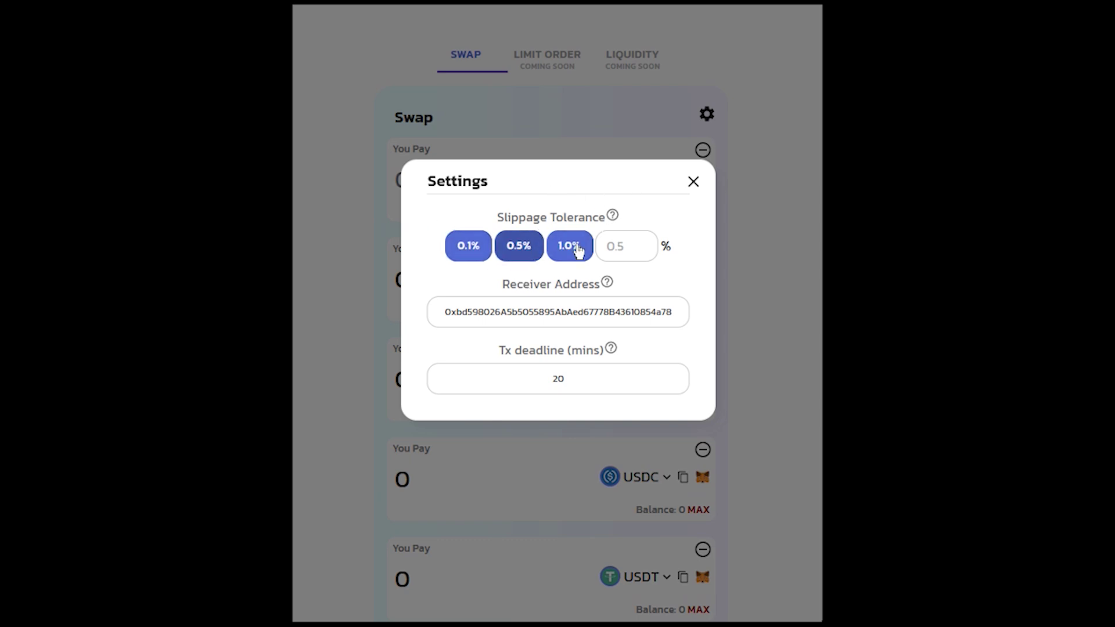
left_click(573, 256)
left_click(628, 241)
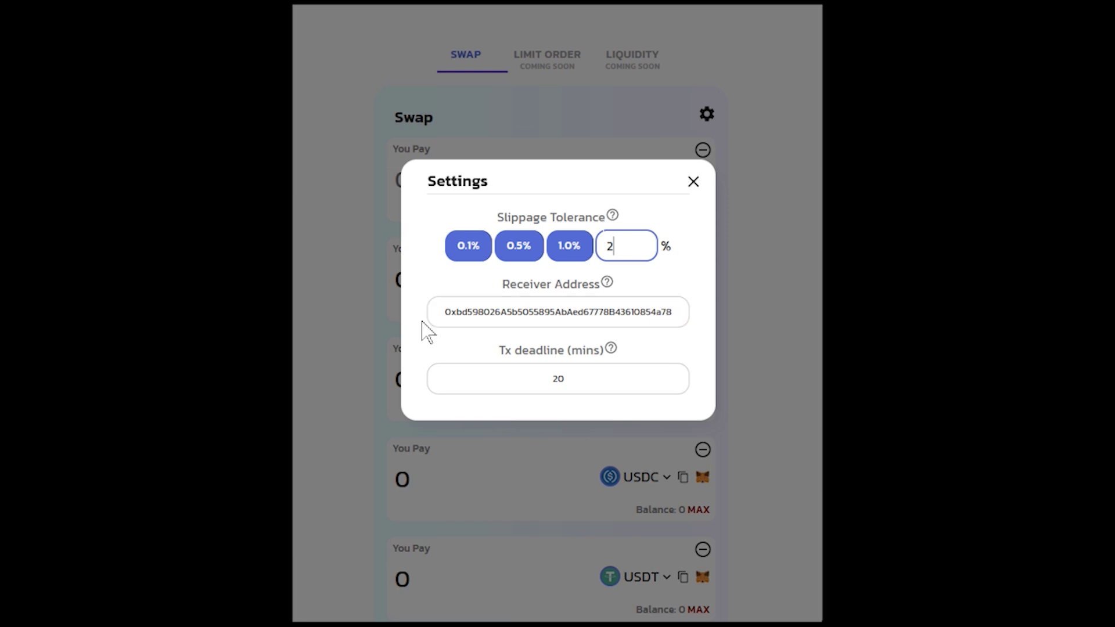
left_click(694, 183)
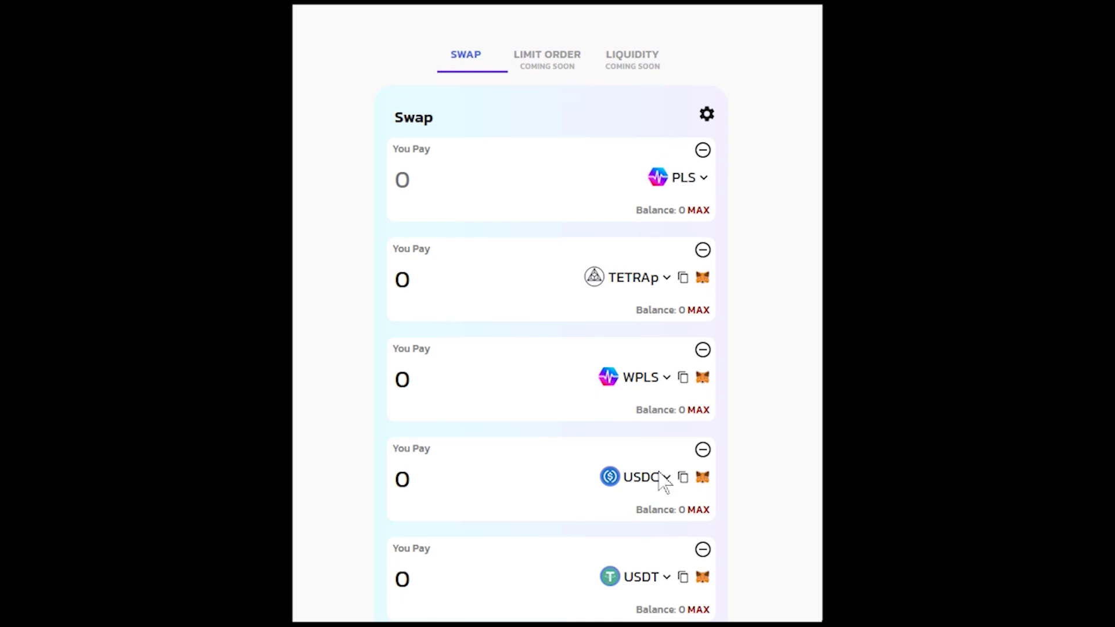
Highlight the receiver address in the swap settings to review it, and close the settings.
left_click(706, 114)
left_click_drag(672, 312, 443, 309)
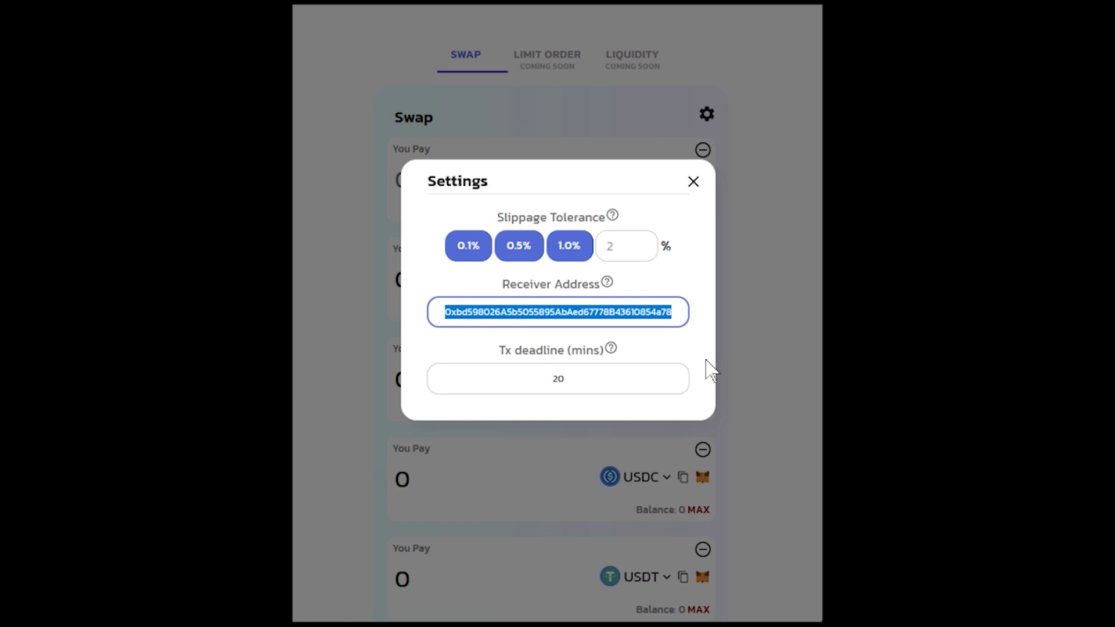
left_click(695, 182)
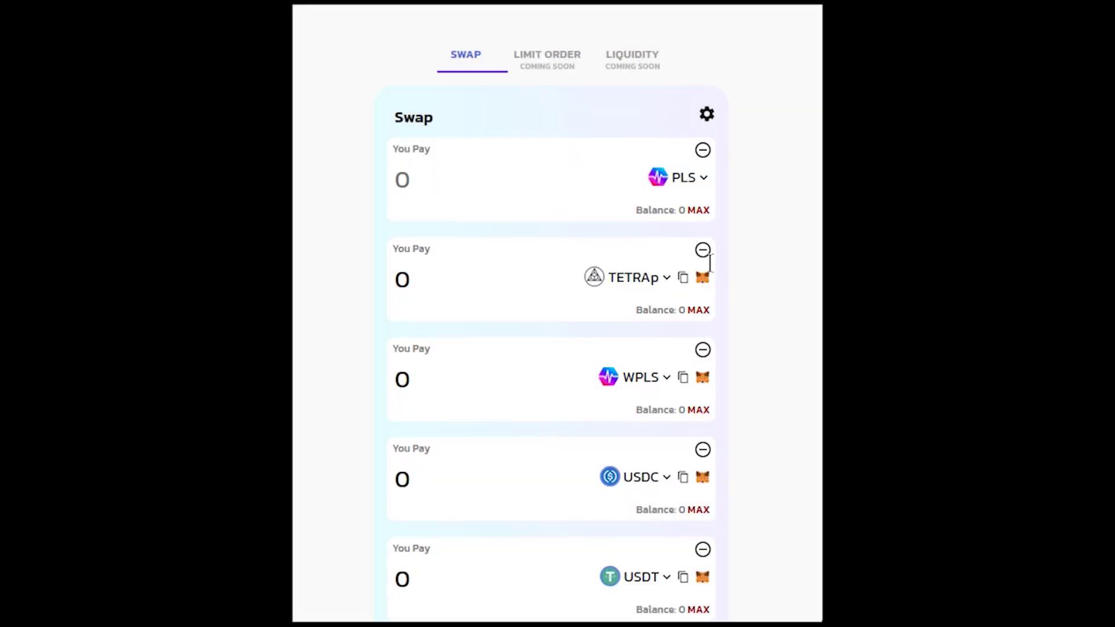
Review the whole multi-token swap form, from the PLS entry down to the DAI receive entry.
scroll(581, 392, "down", 4)
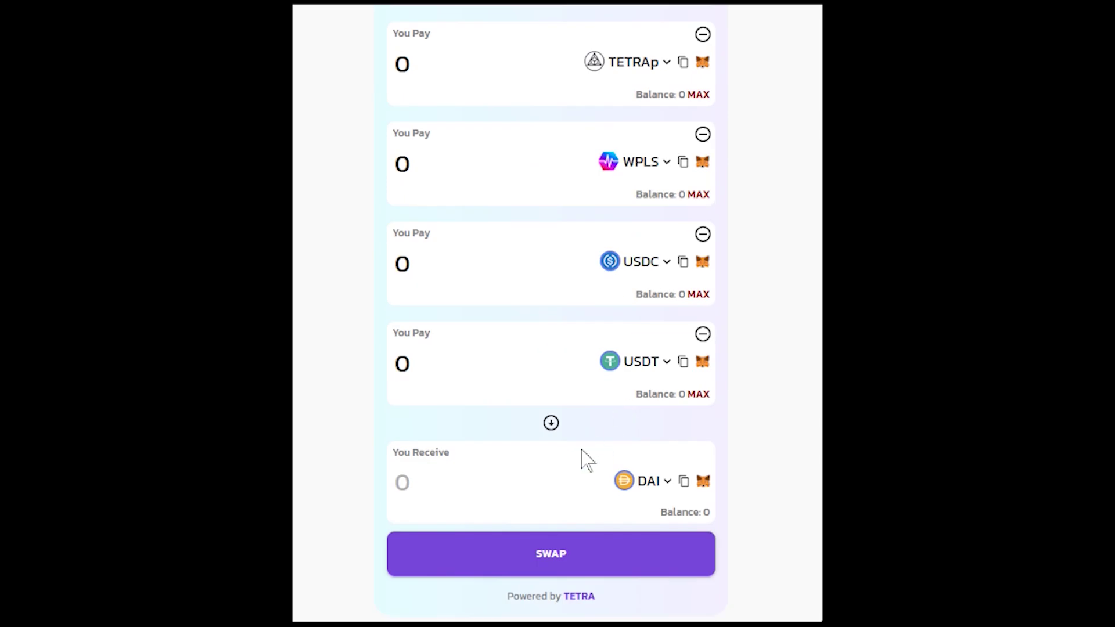
scroll(587, 461, "up", 4)
scroll(543, 433, "down", 4)
scroll(533, 427, "up", 4)
scroll(532, 428, "down", 3)
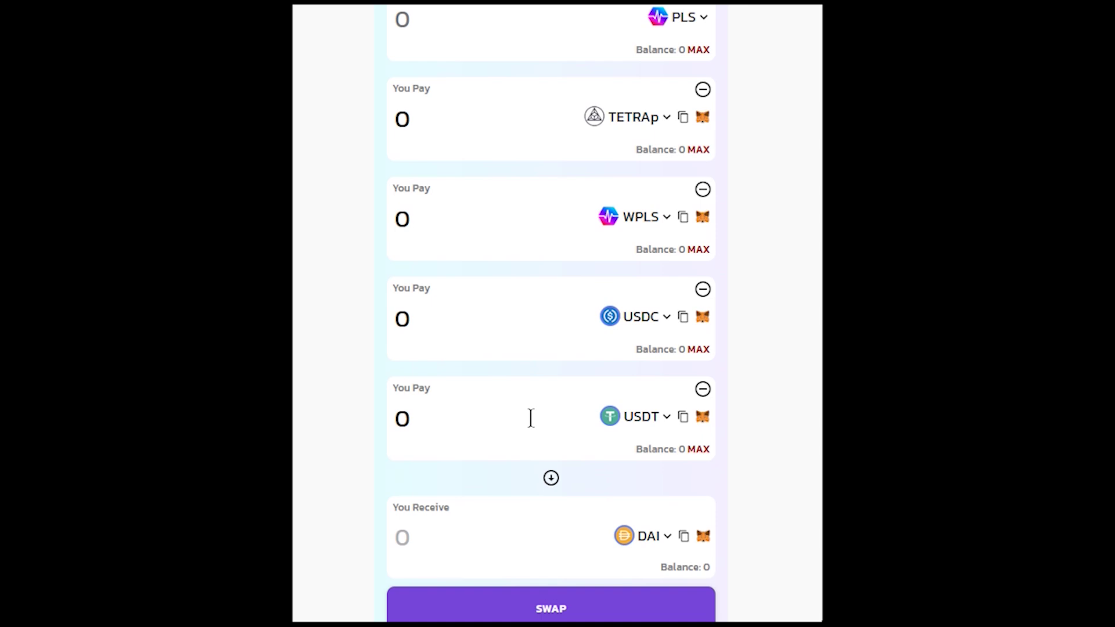
scroll(550, 435, "up", 3)
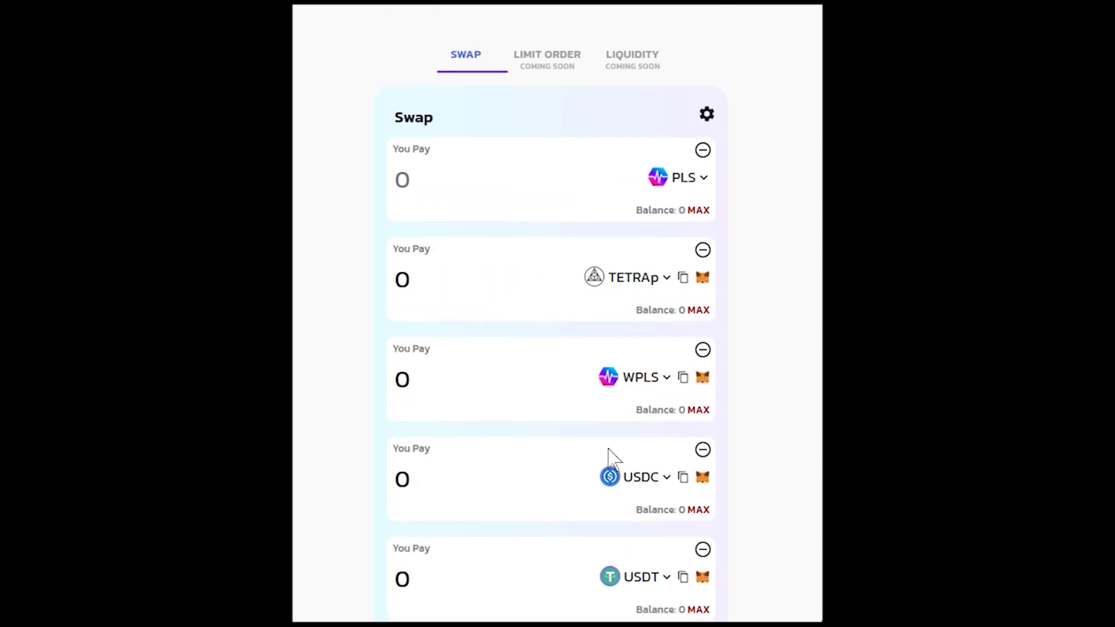
scroll(608, 448, "down", 4)
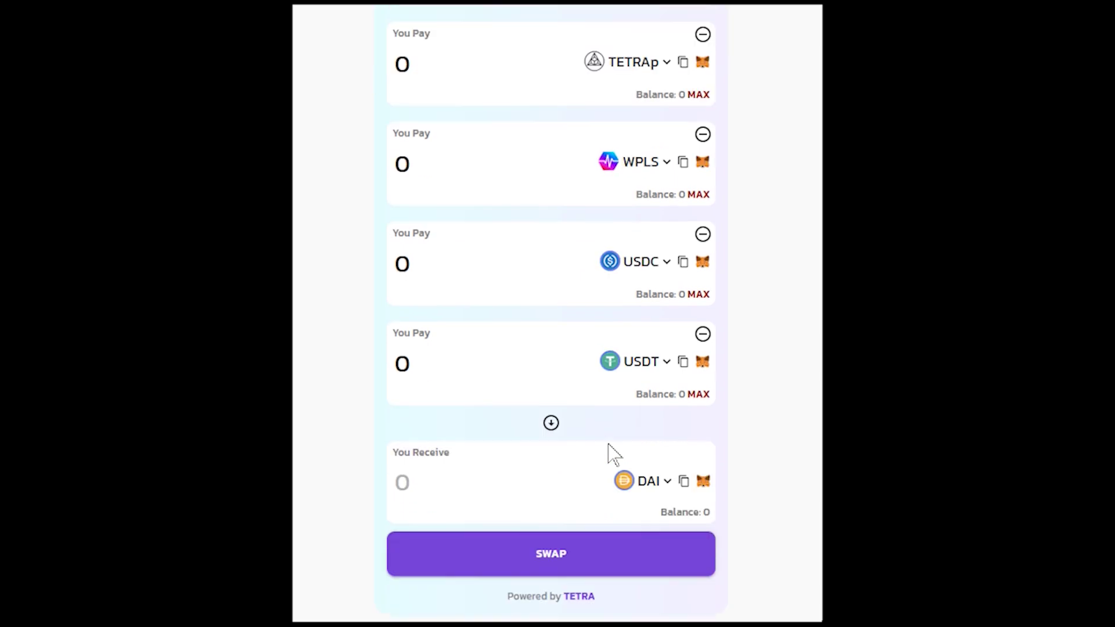
scroll(615, 461, "up", 4)
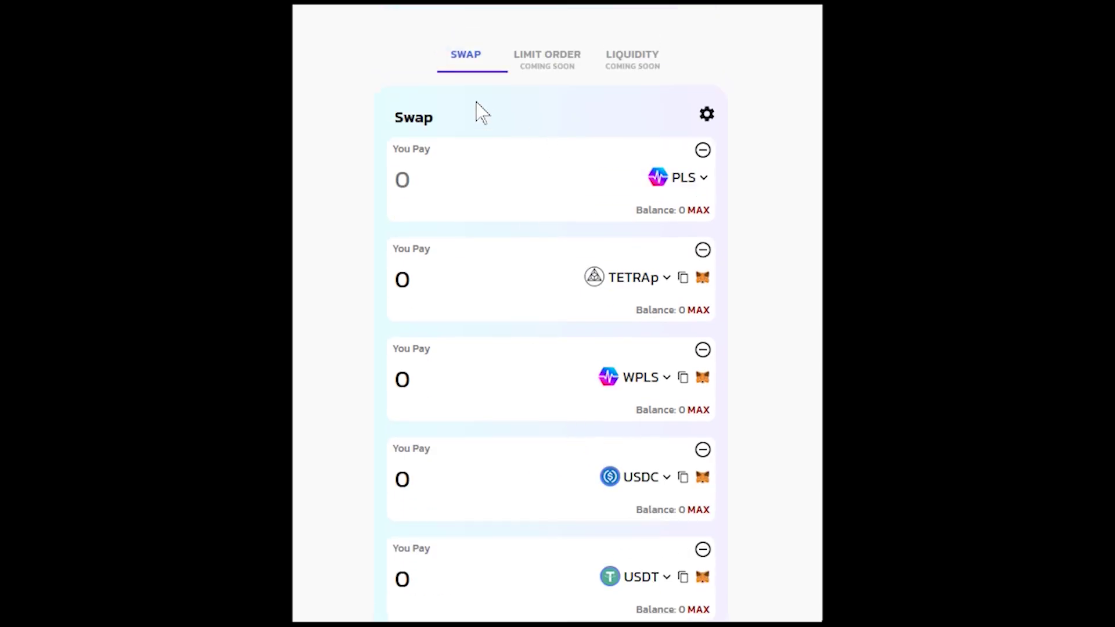
scroll(593, 395, "down", 4)
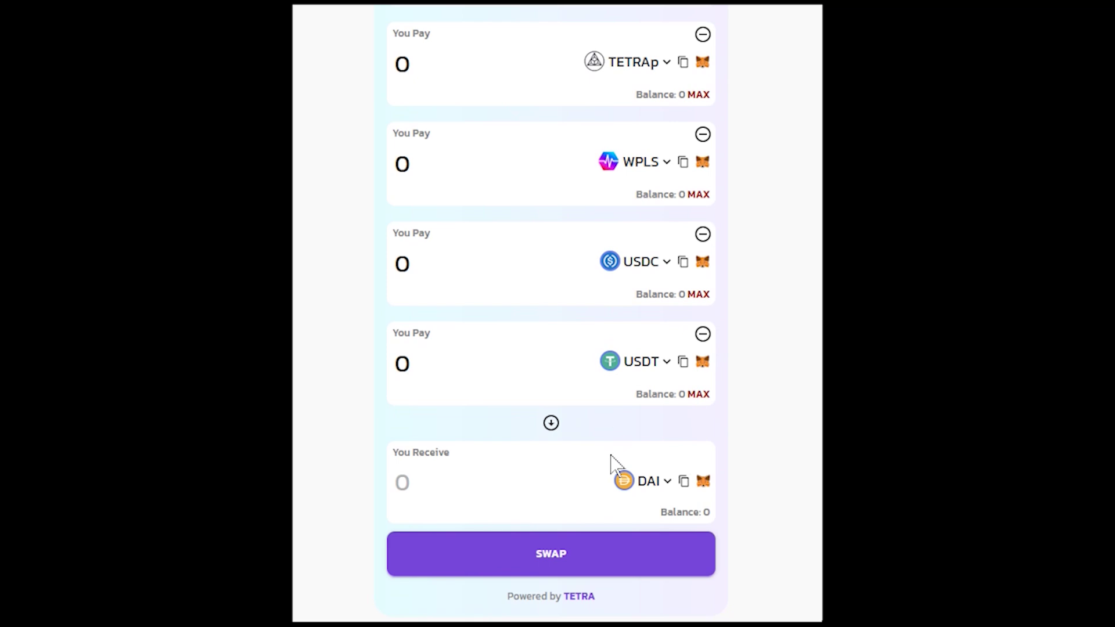
scroll(590, 431, "up", 4)
scroll(597, 442, "down", 4)
scroll(597, 443, "up", 4)
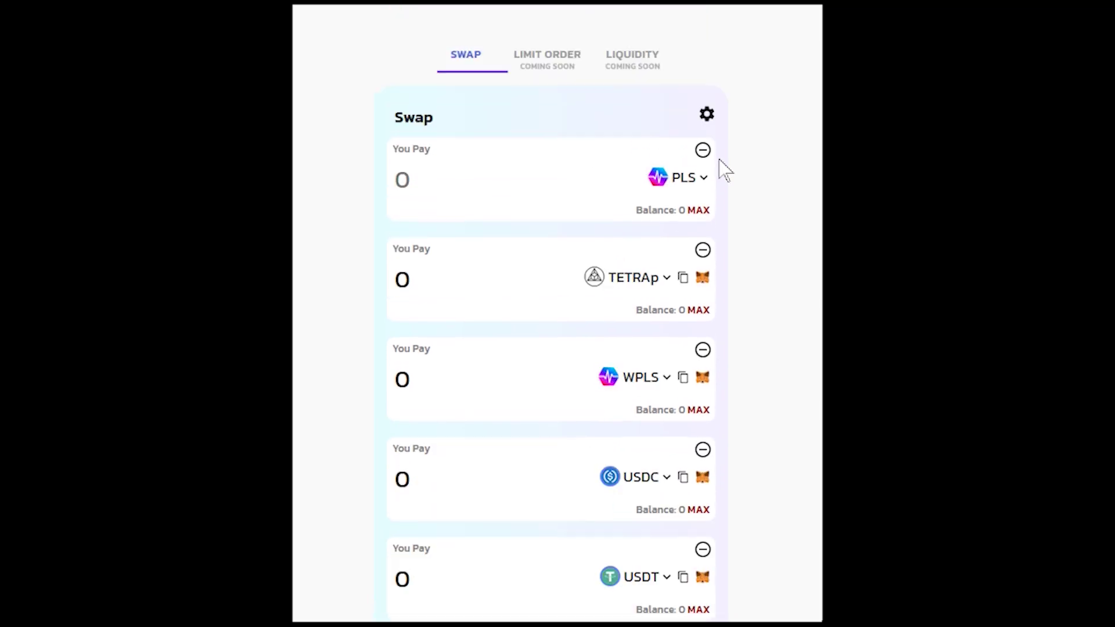
Check the slippage tolerance, receiver address and transaction deadline in the swap settings, and close them.
left_click(707, 114)
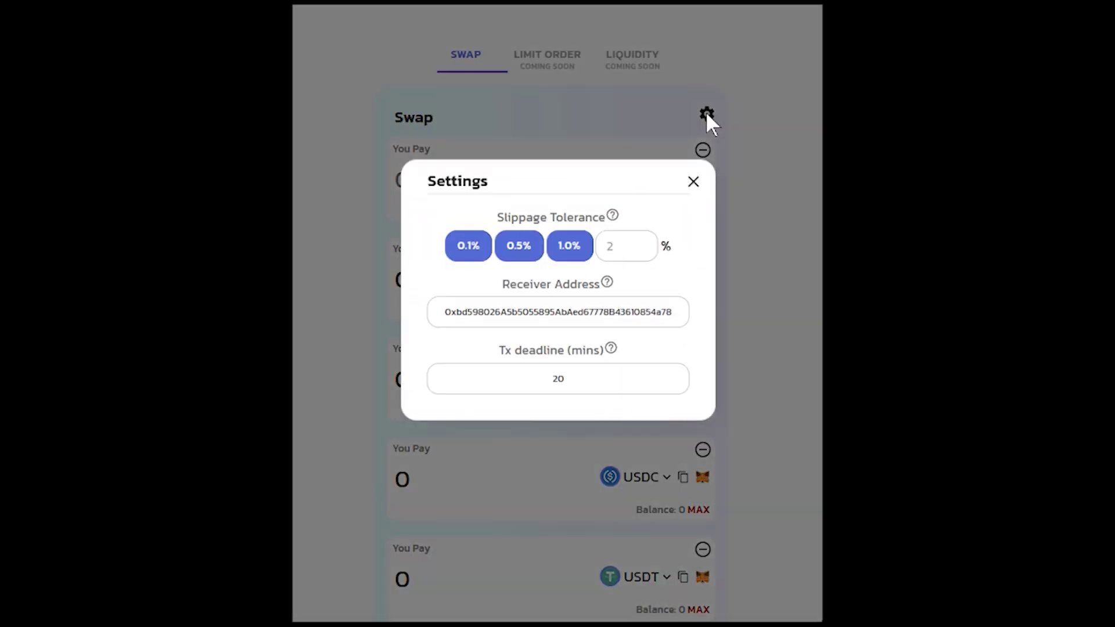
left_click(706, 113)
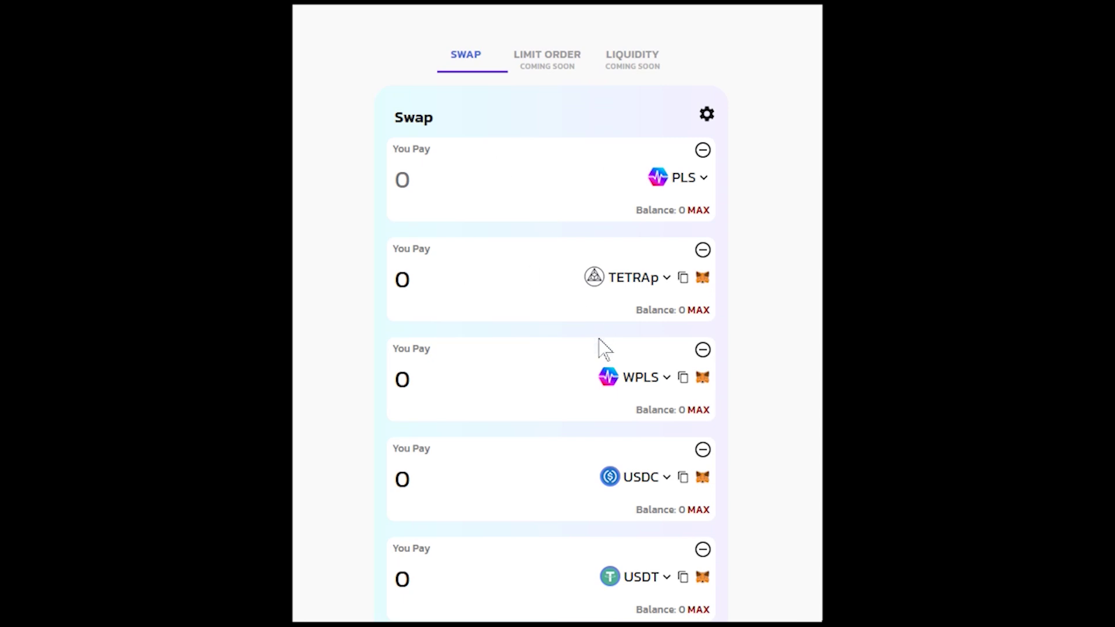
scroll(605, 363, "down", 4)
scroll(607, 379, "up", 4)
scroll(608, 379, "down", 3)
scroll(609, 380, "up", 3)
scroll(663, 381, "down", 4)
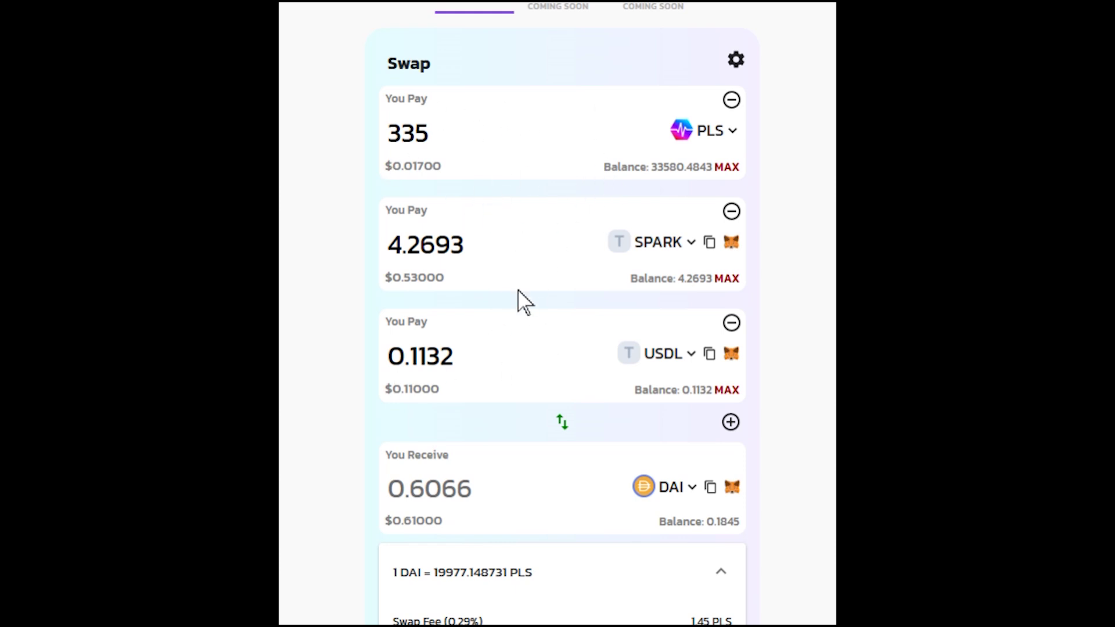
Collapse and re-expand the exchange rate details to examine the swap fee and minimum received after slippage.
scroll(610, 259, "down", 3)
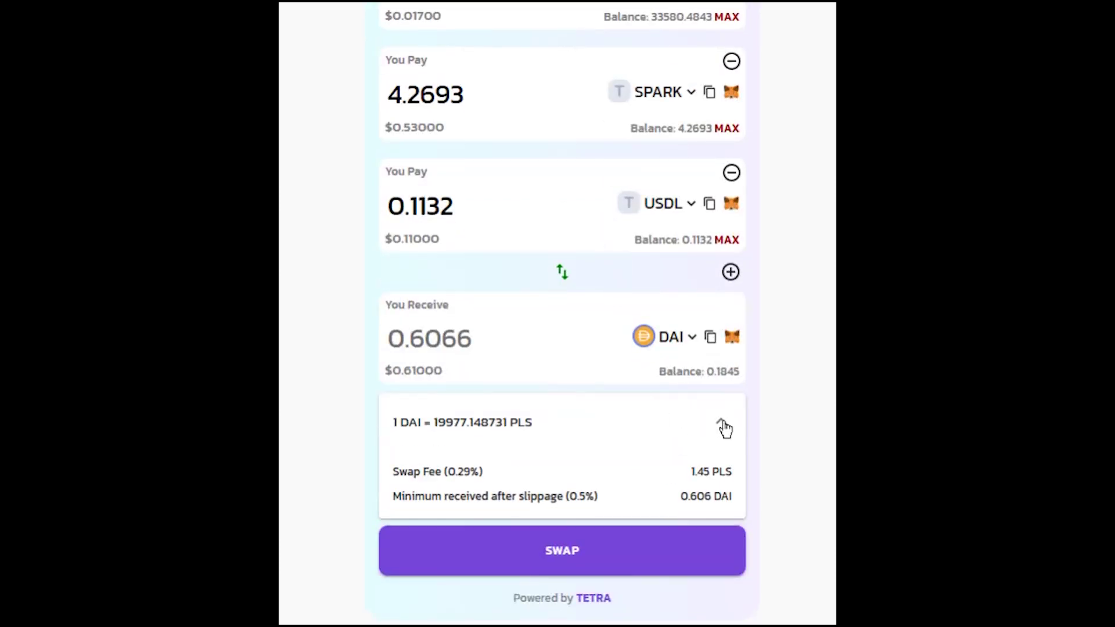
left_click(723, 424)
left_click(721, 500)
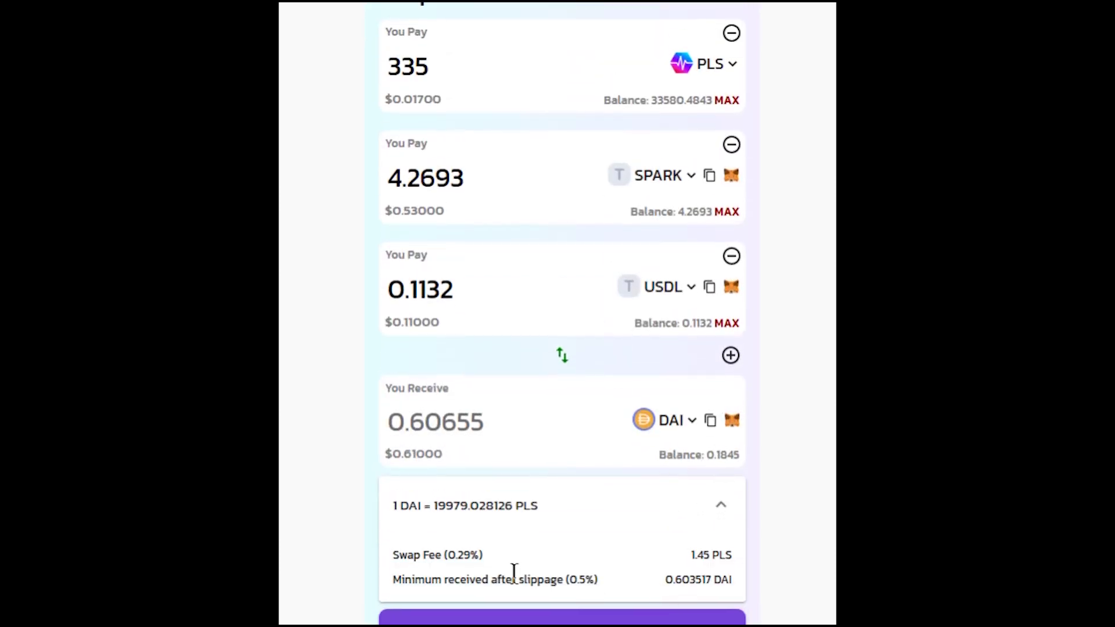
Toggle the DAI-to-PLS exchange rate summary to point out the rate, leaving its fee details expanded.
mouse_move(616, 593)
left_click(472, 510)
left_click(426, 514)
left_click(455, 518)
left_click(463, 519)
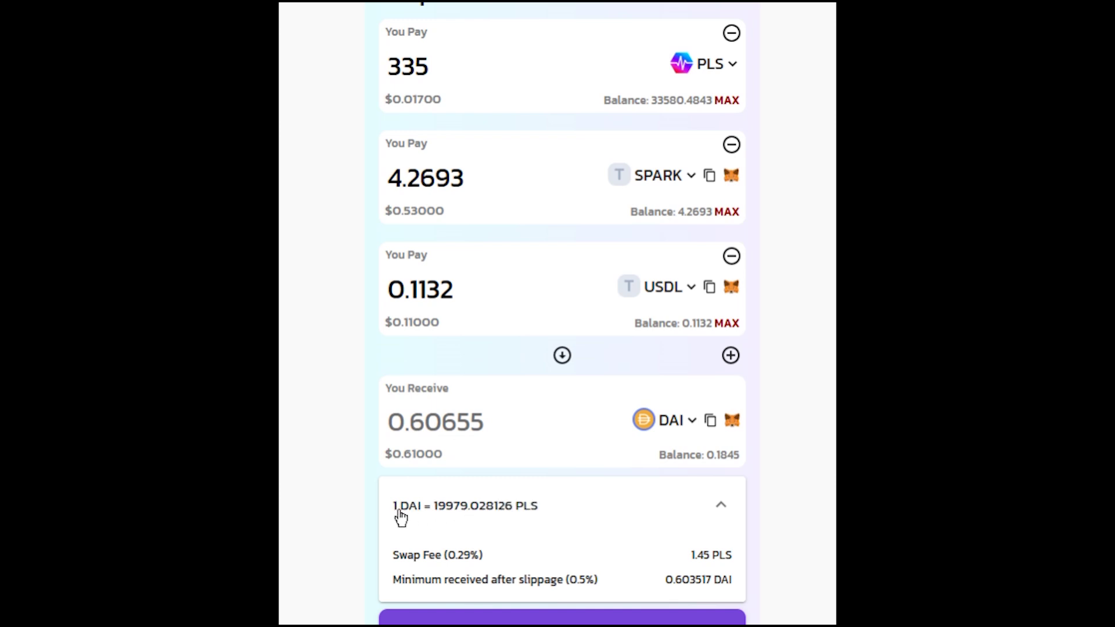
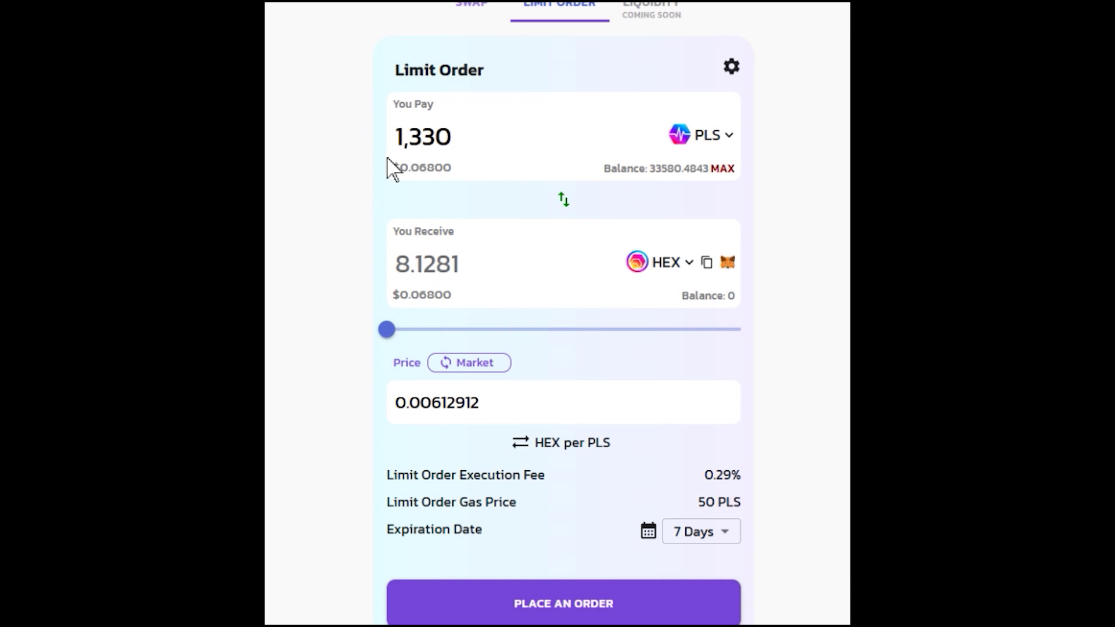
Reverse the limit order pair to receive PLS, choose DAI as the pay token and use its maximum balance.
left_click(564, 201)
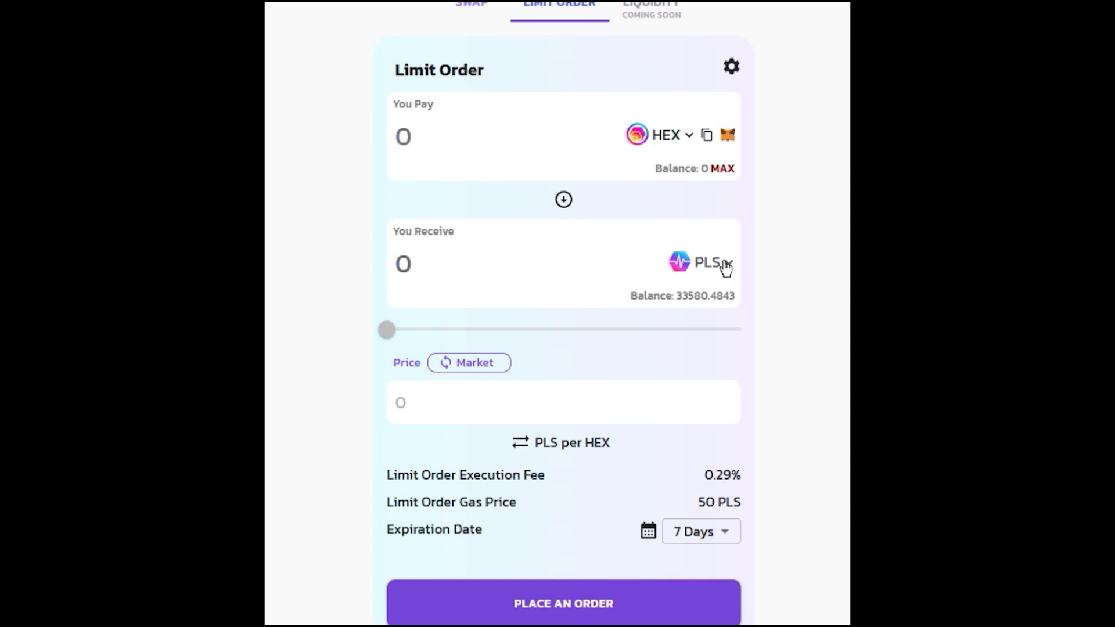
left_click(652, 145)
left_click(570, 236)
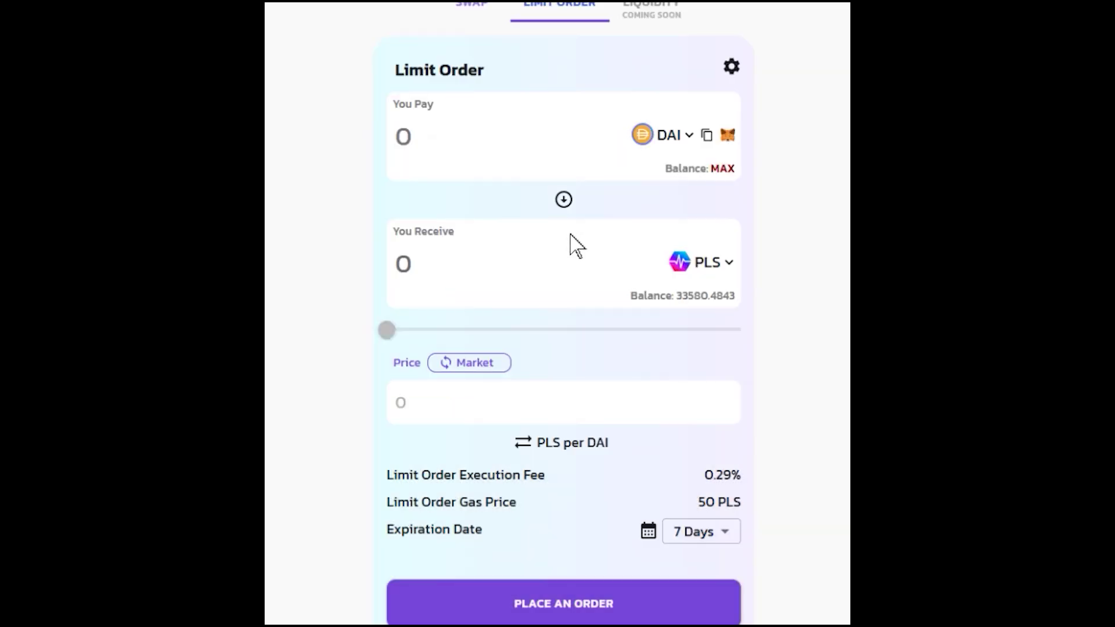
left_click(723, 169)
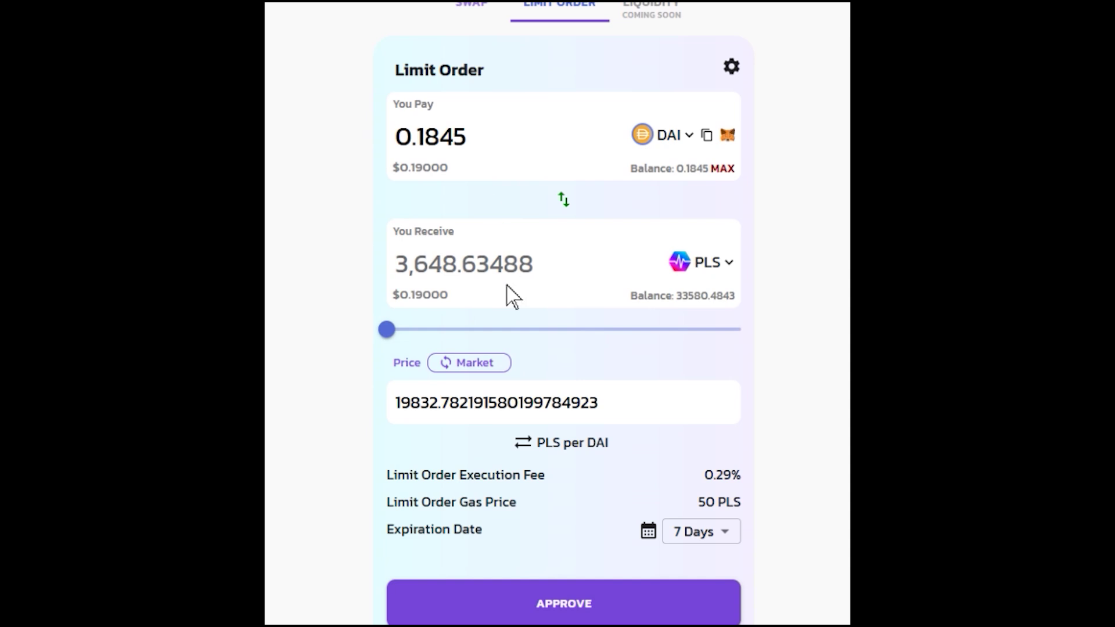
Raise the limit price to about 7% above market with the price slider, and reset it to the market price.
left_click(393, 331)
left_click_drag(395, 335, 413, 335)
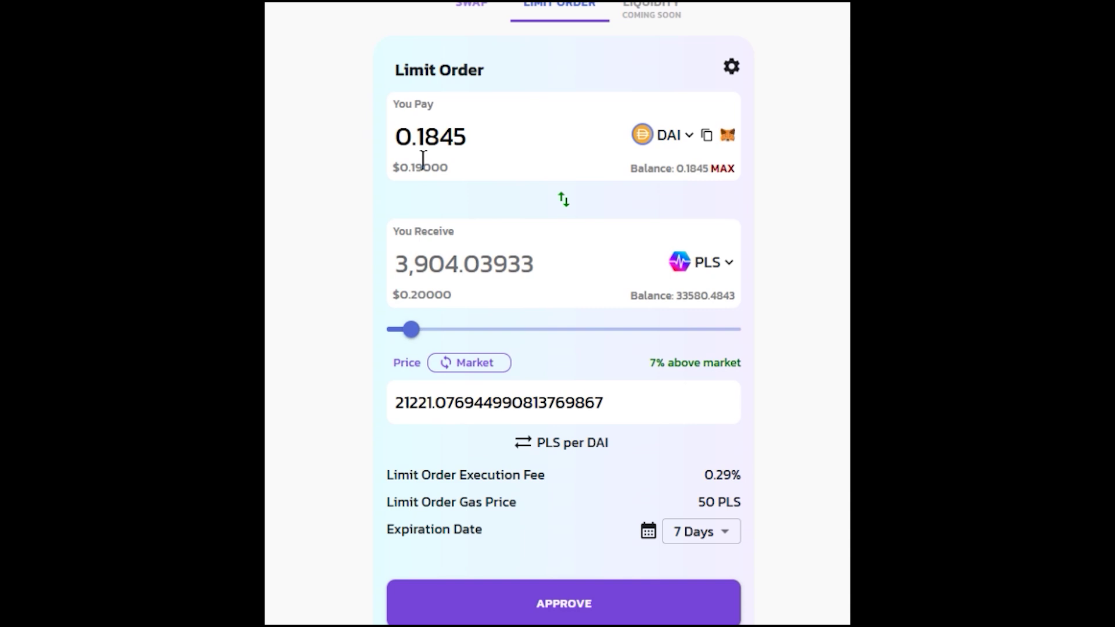
mouse_move(413, 347)
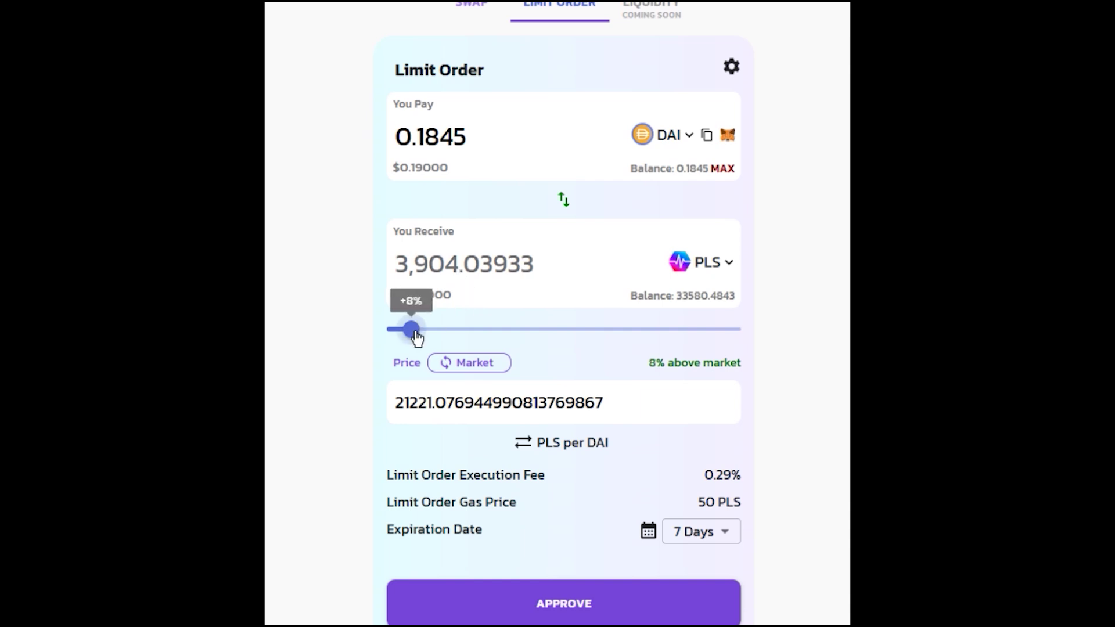
left_click_drag(412, 331, 356, 336)
left_click(492, 363)
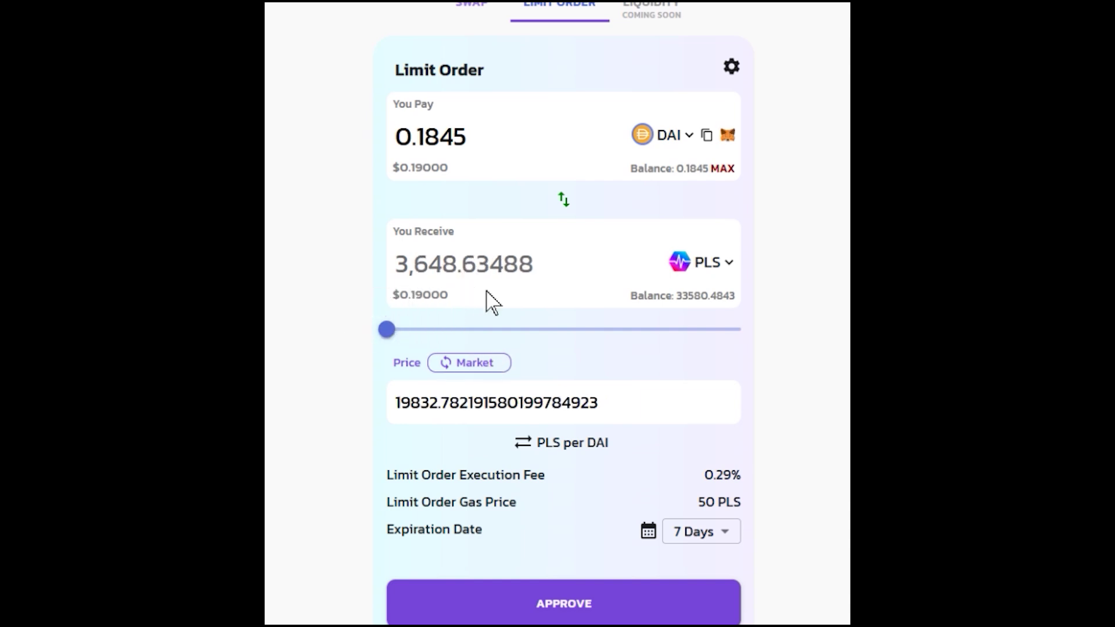
Raise the limit price to 6% above market, flip the price unit and back, and edit the price to 21222.749123075011772018 PLS per DAI.
mouse_move(393, 342)
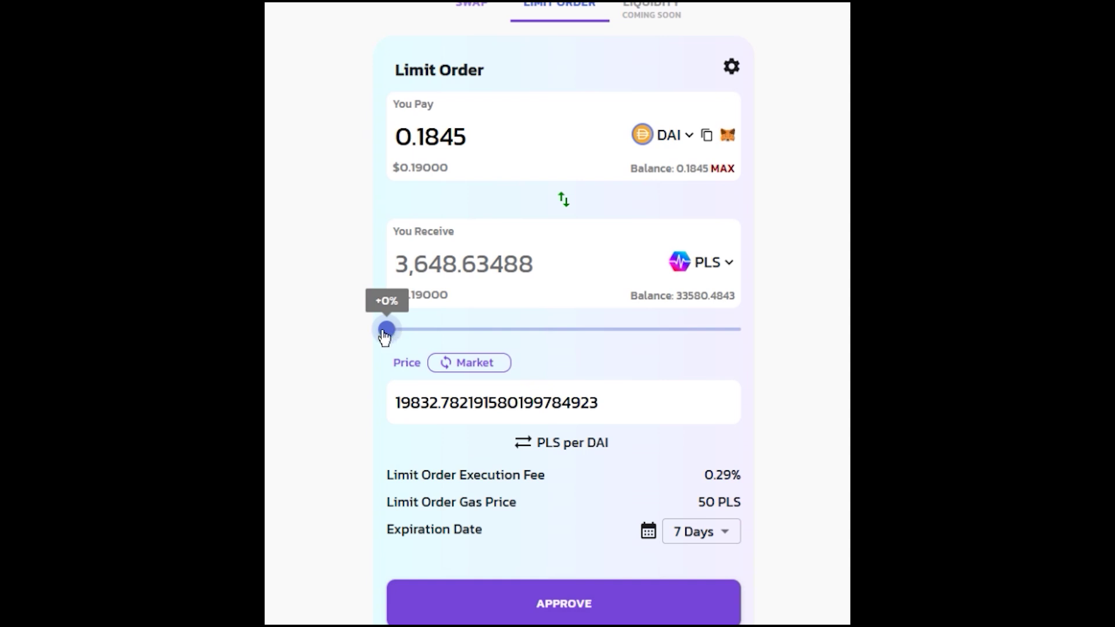
left_click_drag(385, 337, 409, 333)
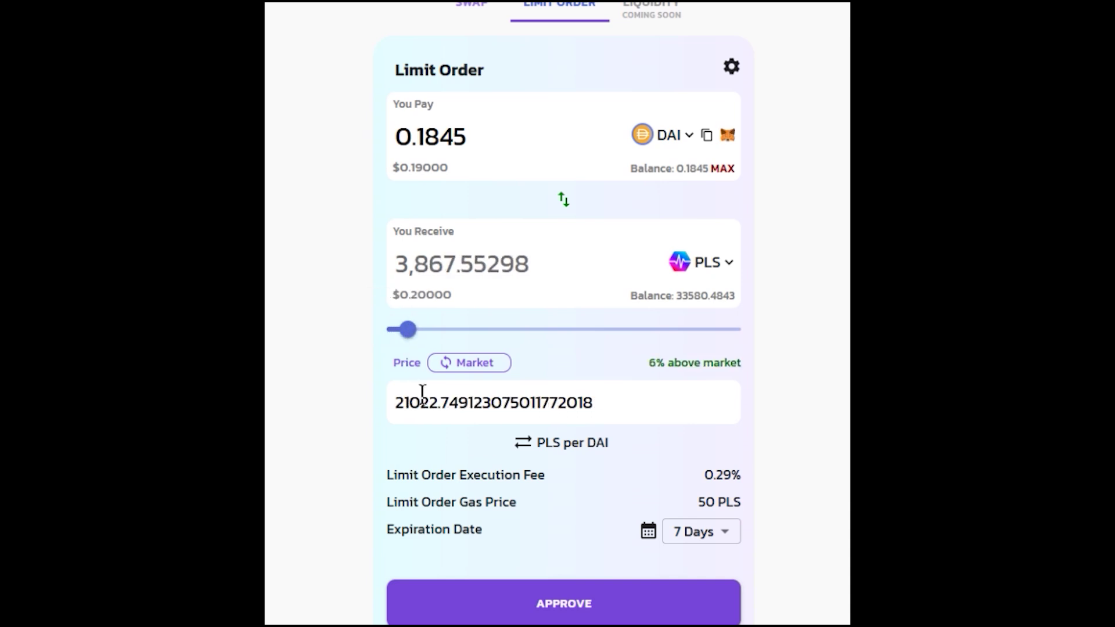
left_click(556, 449)
left_click(556, 449)
mouse_move(410, 339)
left_click_drag(410, 402, 419, 402)
type("2")
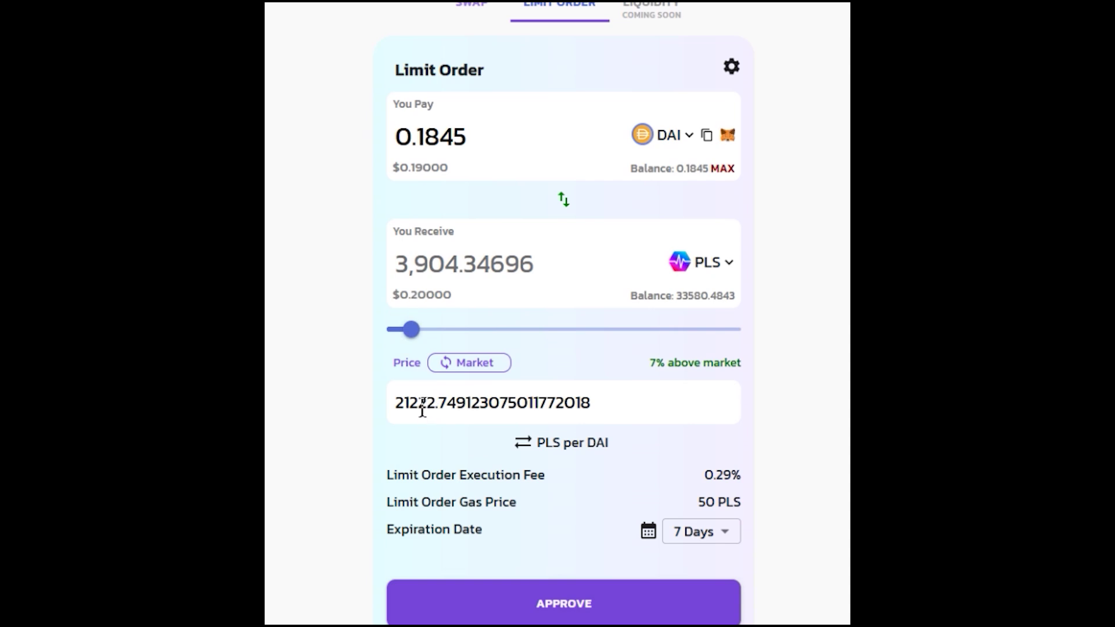
Try a below-market limit price of 11222.749123075011772018 PLS per DAI, and restore the market price.
left_click_drag(415, 405, 436, 402)
left_click(395, 402)
left_click(400, 402)
key("BackSpace")
type("1")
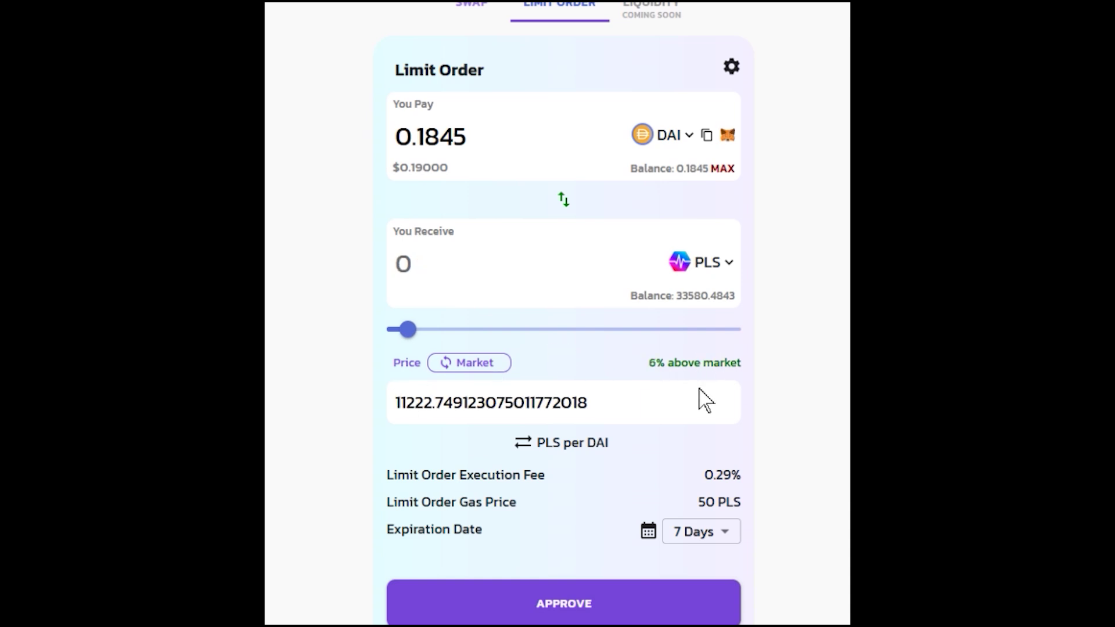
mouse_move(416, 336)
left_click(465, 364)
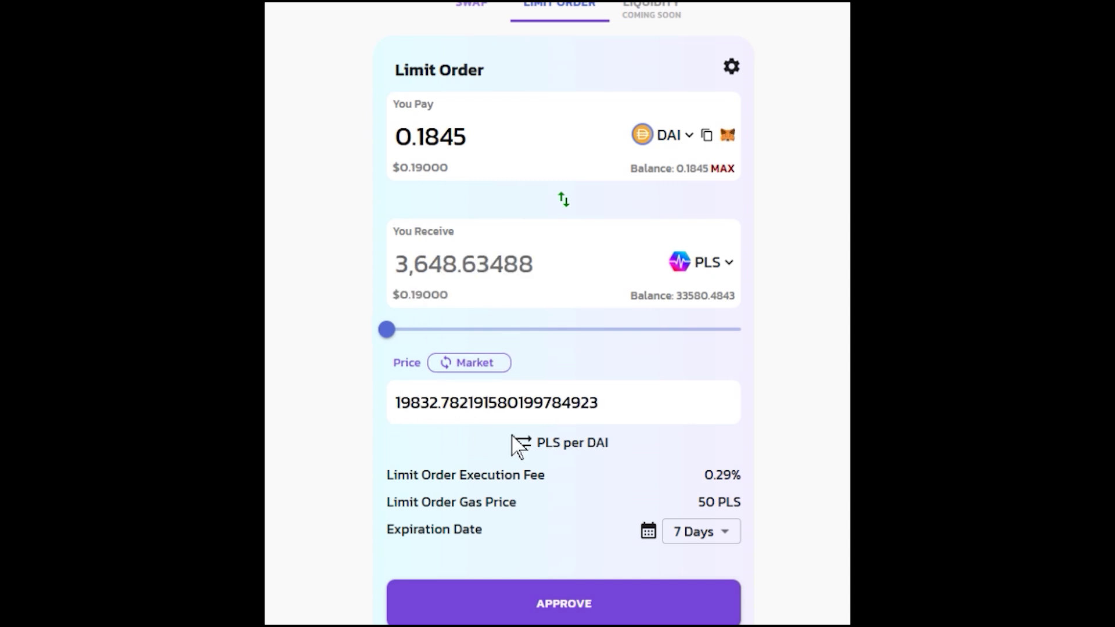
Try a limit price of 11832.782191580199784923 PLS per DAI, and reset it to market.
left_click_drag(409, 402, 405, 402)
type("1")
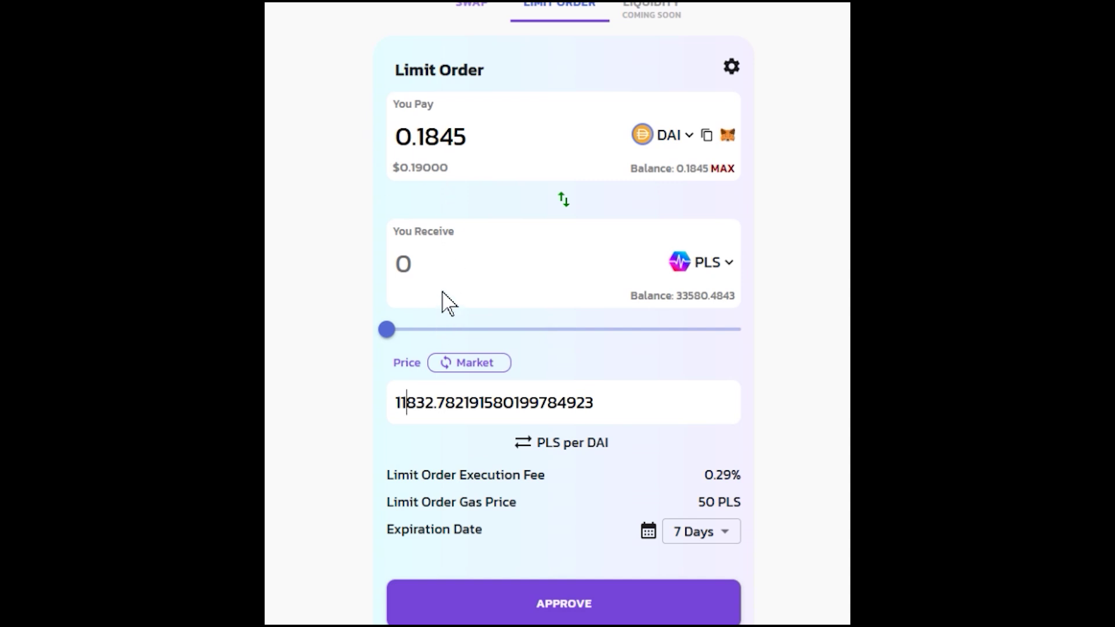
left_click(452, 368)
left_click(465, 368)
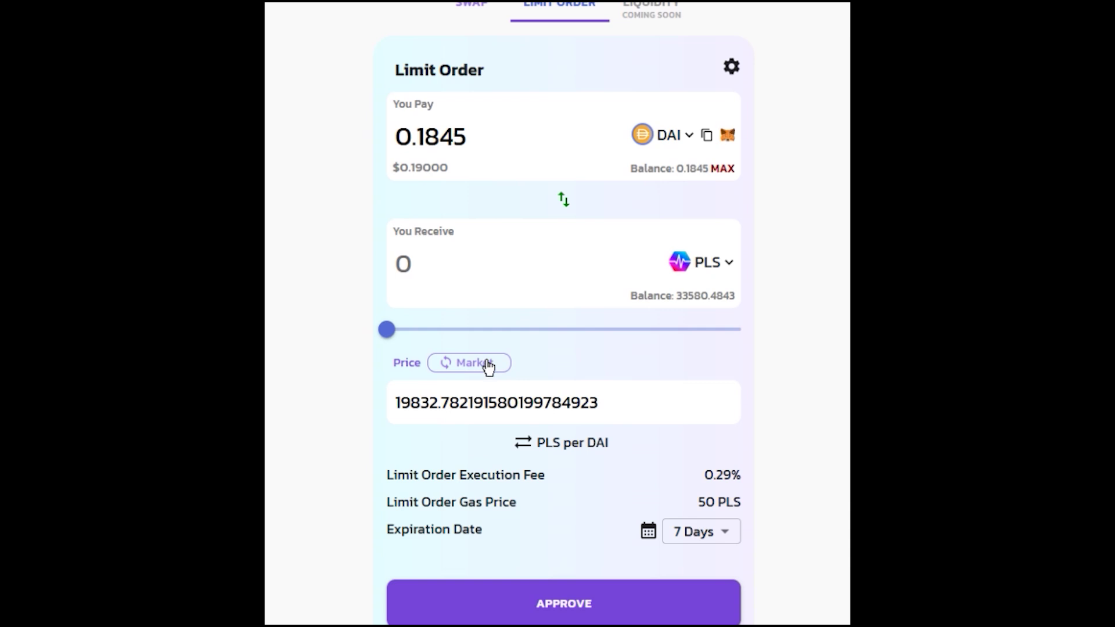
Raise the limit price to 3% and further to 6% above market, and switch the price unit to DAI per PLS.
left_click_drag(387, 330, 398, 332)
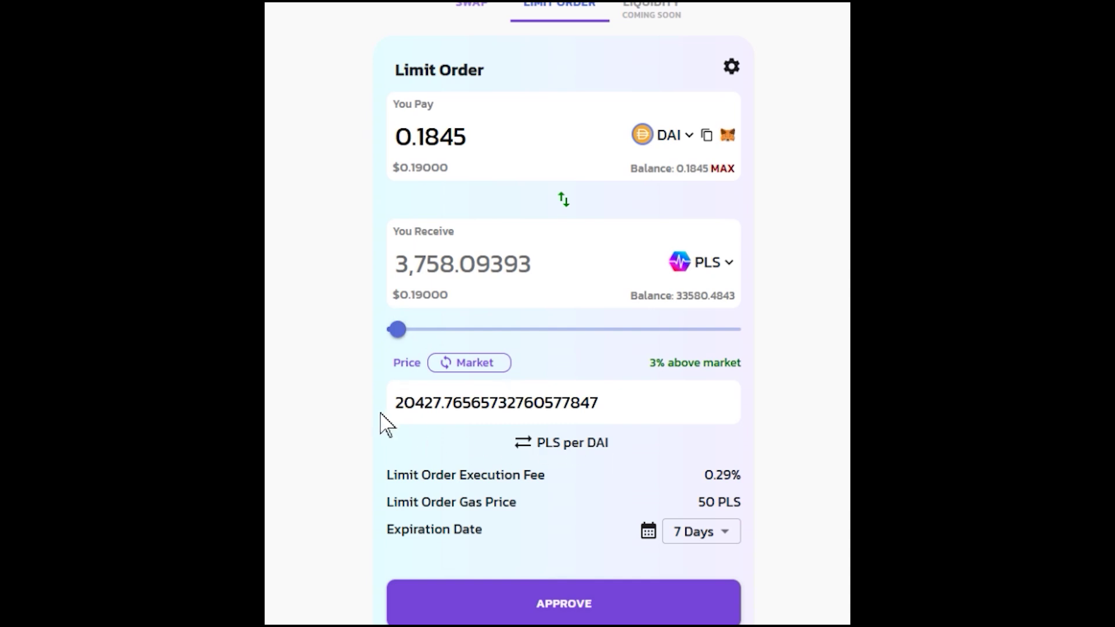
left_click_drag(397, 330, 408, 333)
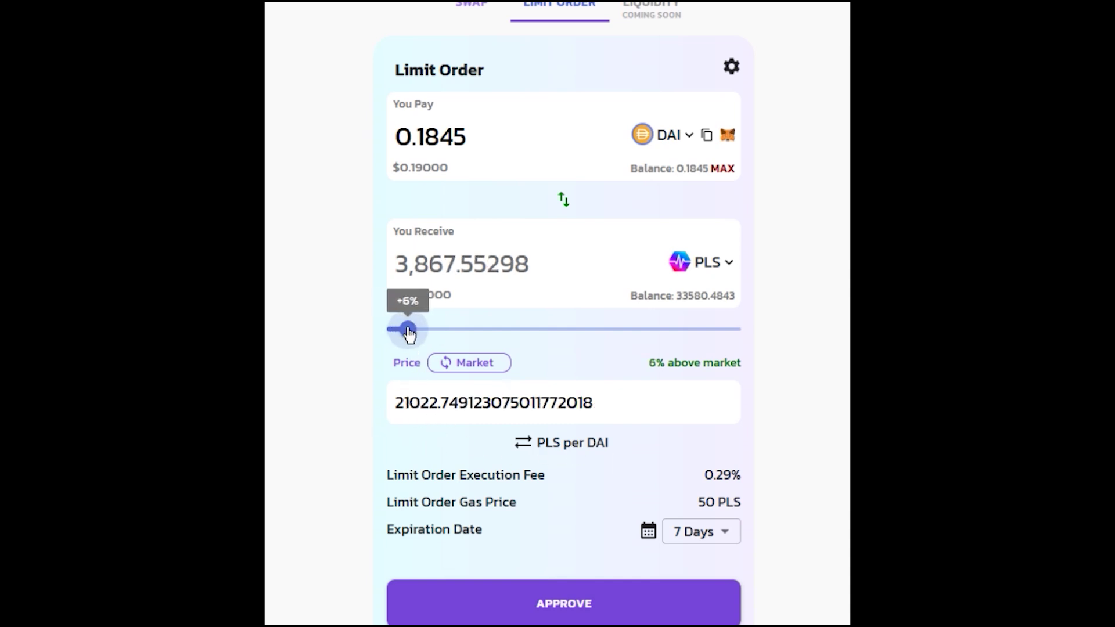
left_click(577, 445)
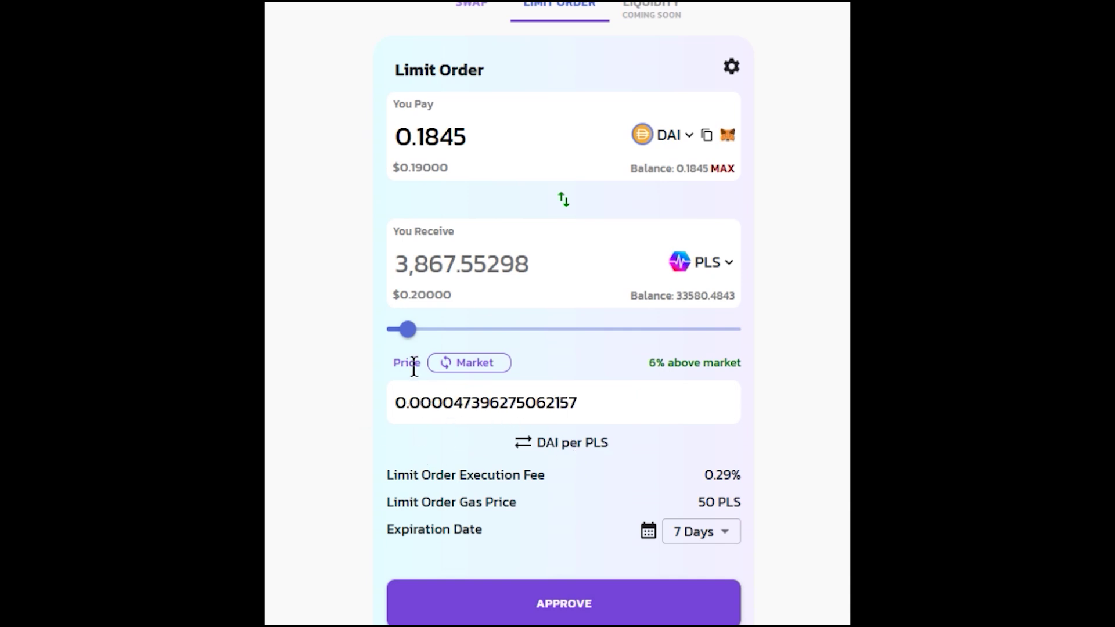
Return the limit price to 0% above market, try 0.000030421569215061 DAI per PLS, and bring it back to 0%.
left_click_drag(407, 330, 386, 329)
left_click(462, 404)
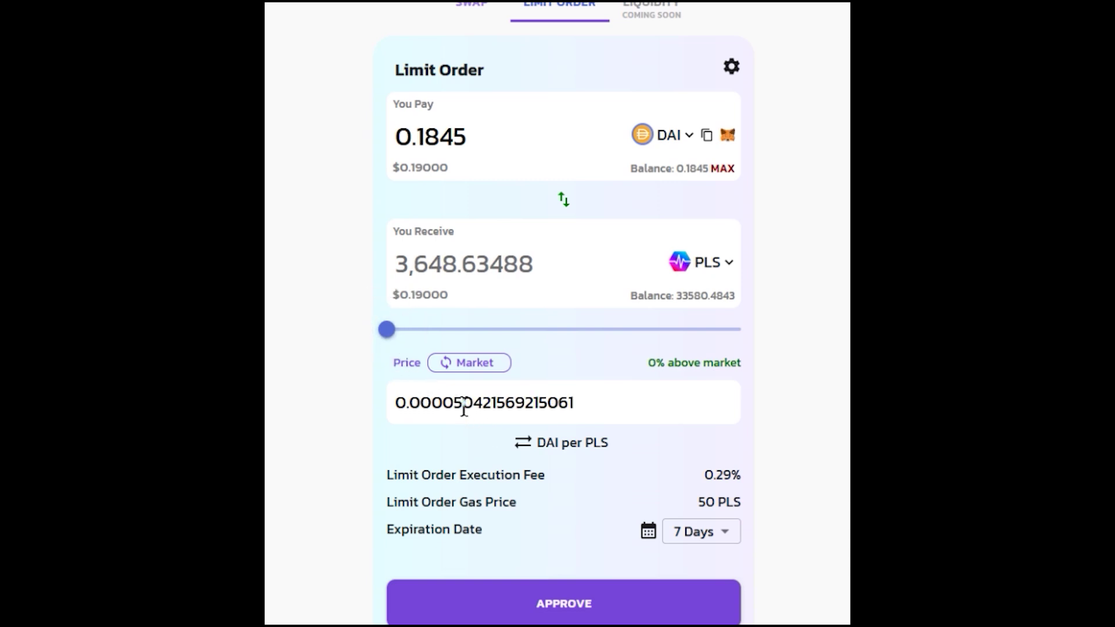
left_click_drag(462, 403, 454, 403)
type("3")
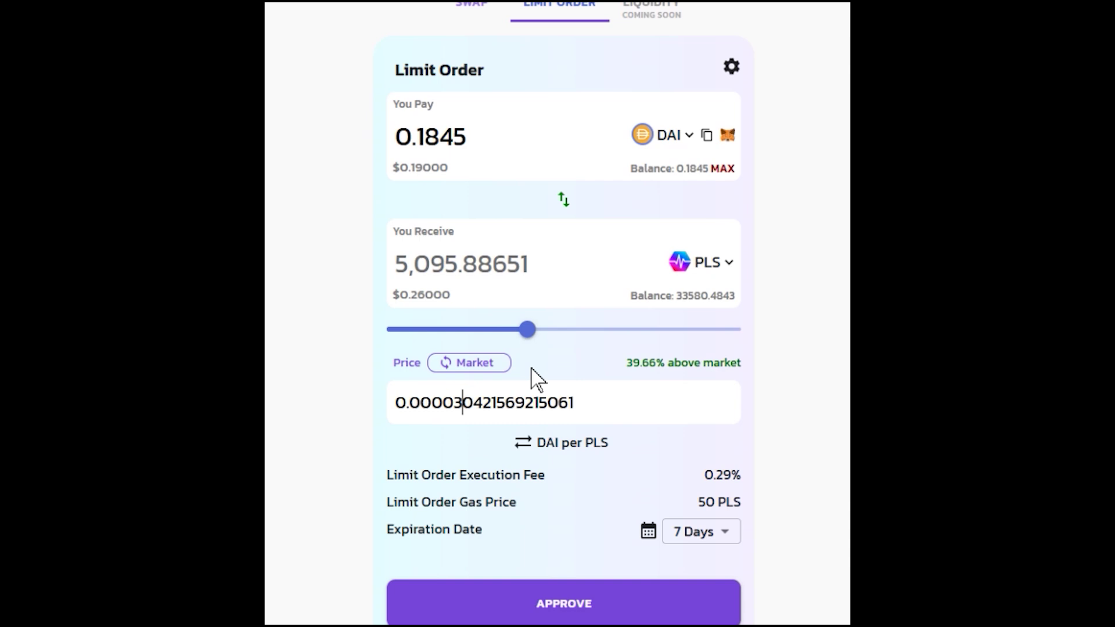
left_click_drag(529, 329, 386, 329)
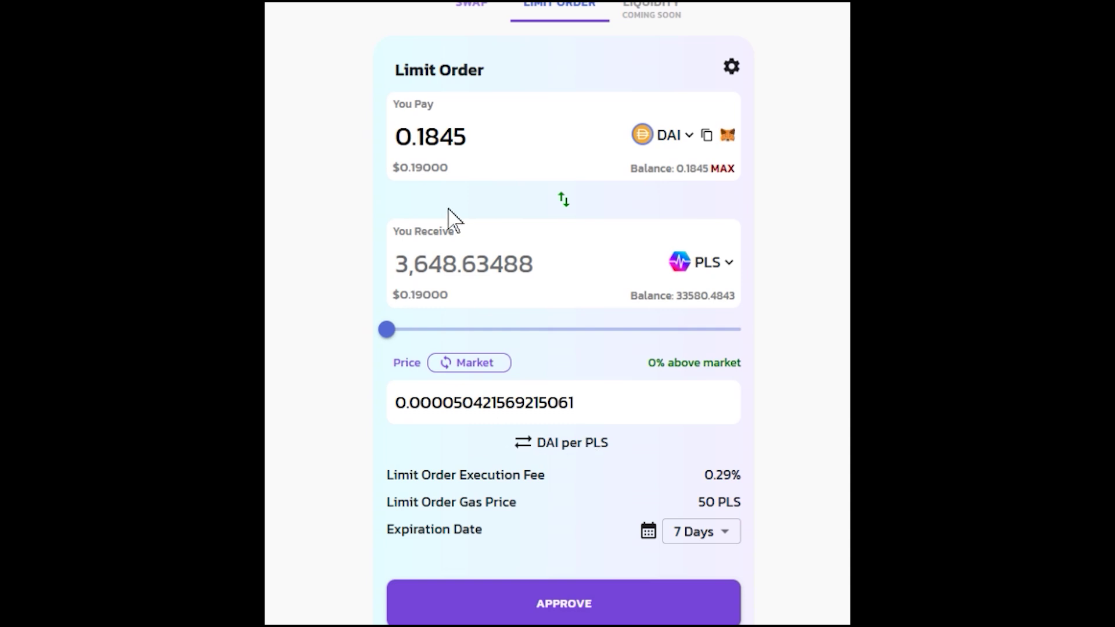
Flip the price unit and back to DAI per PLS, and highlight the limit order gas price to review it.
left_click(541, 449)
left_click(542, 449)
left_click_drag(696, 501, 744, 509)
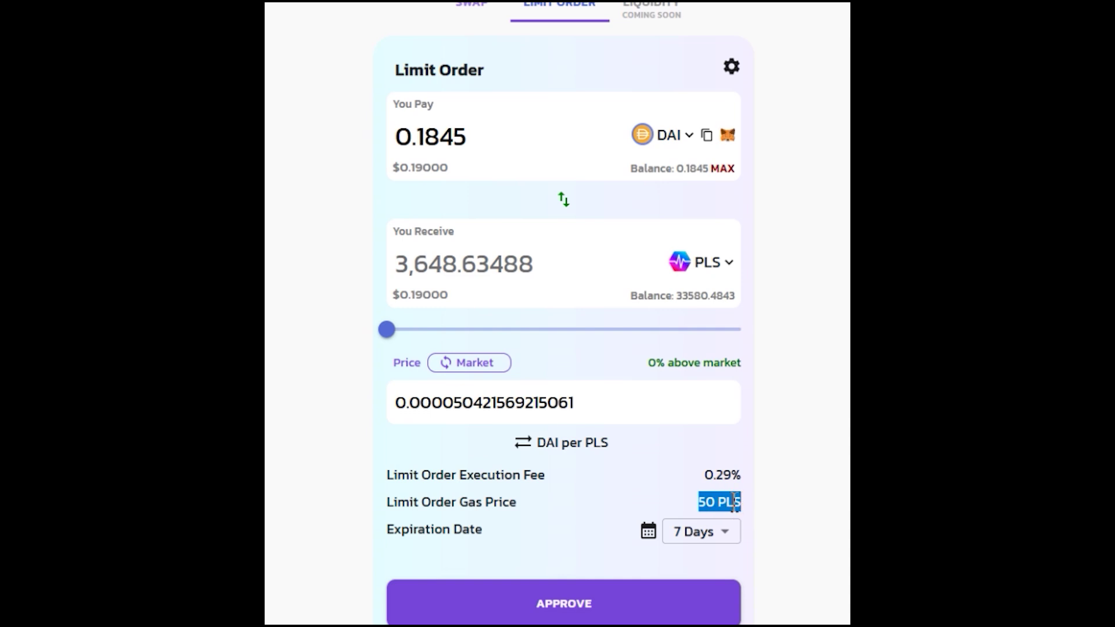
left_click(556, 507)
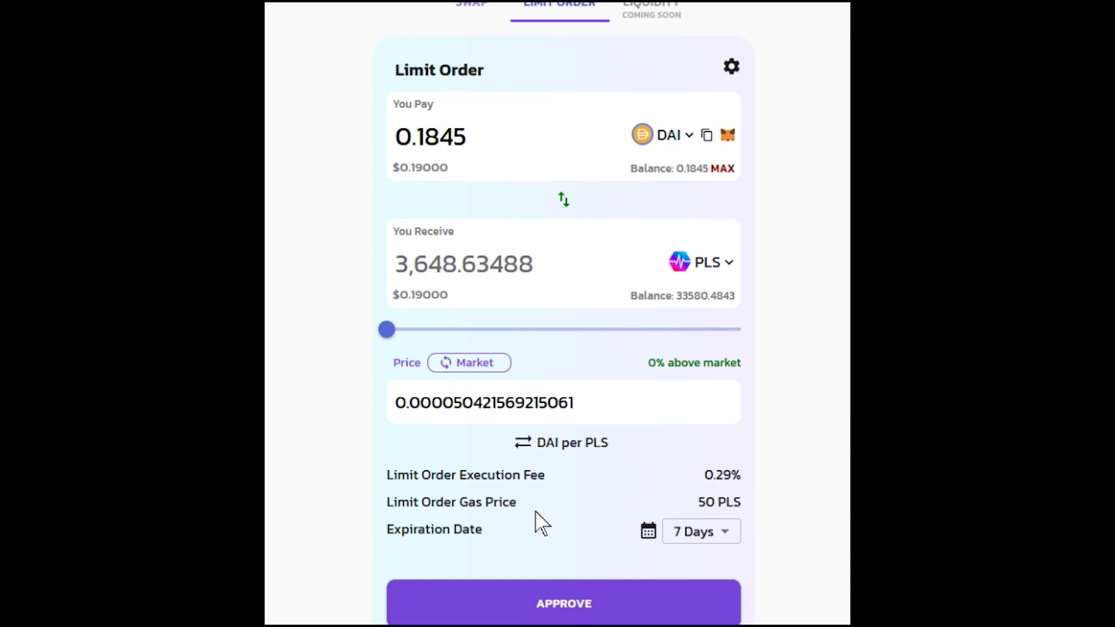
Check the preset expiration periods, and set the order's expiration date to 12/26/2023 from the calendar.
left_click(727, 537)
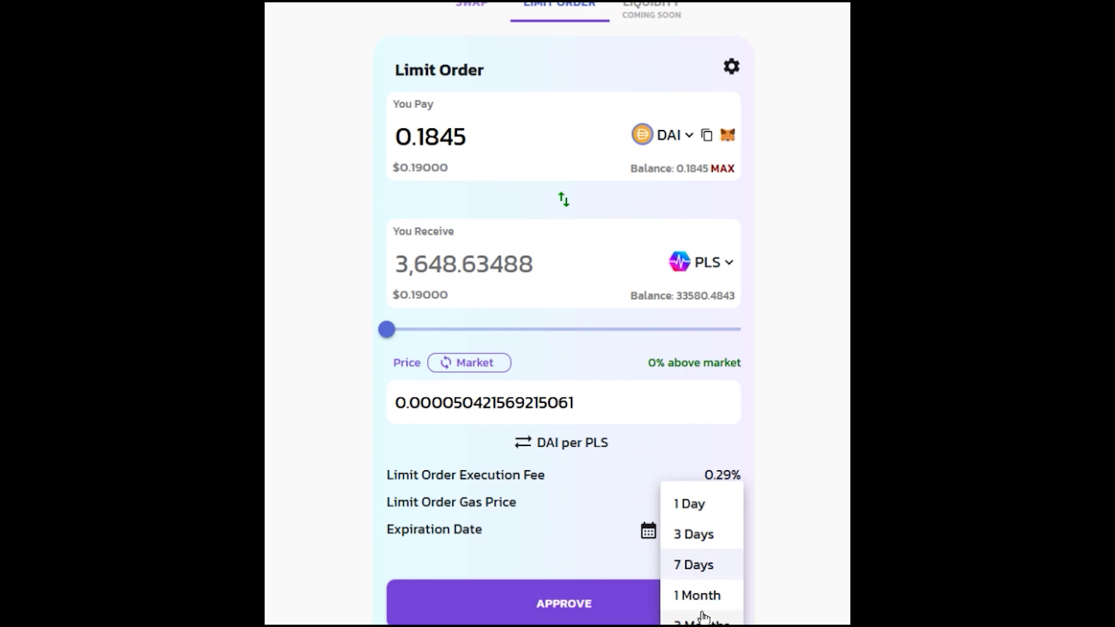
left_click(647, 530)
left_click(649, 531)
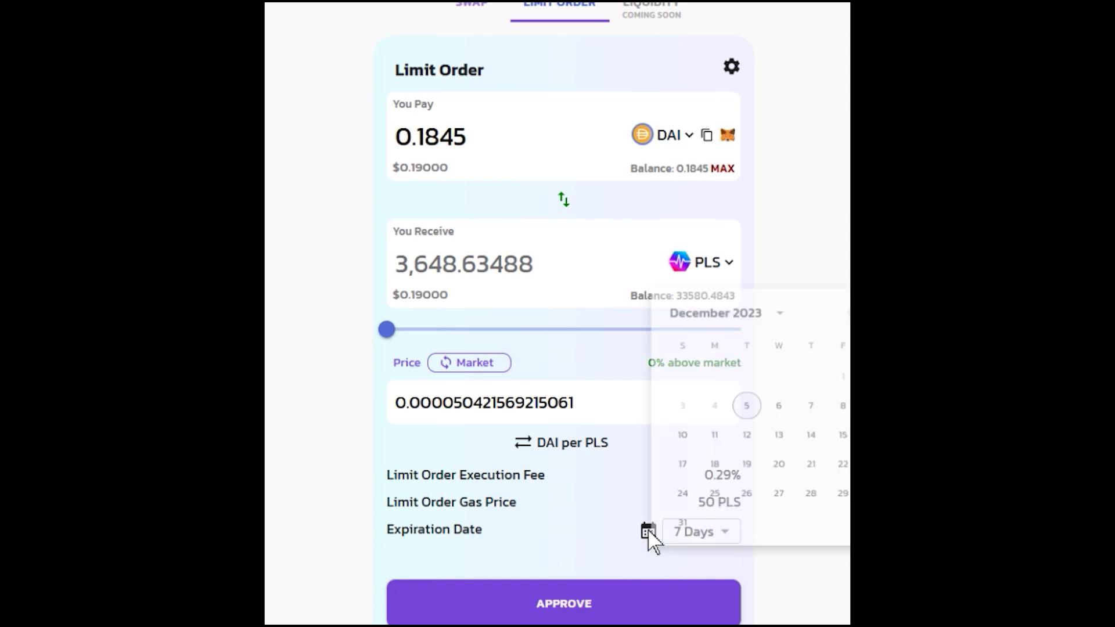
left_click(746, 493)
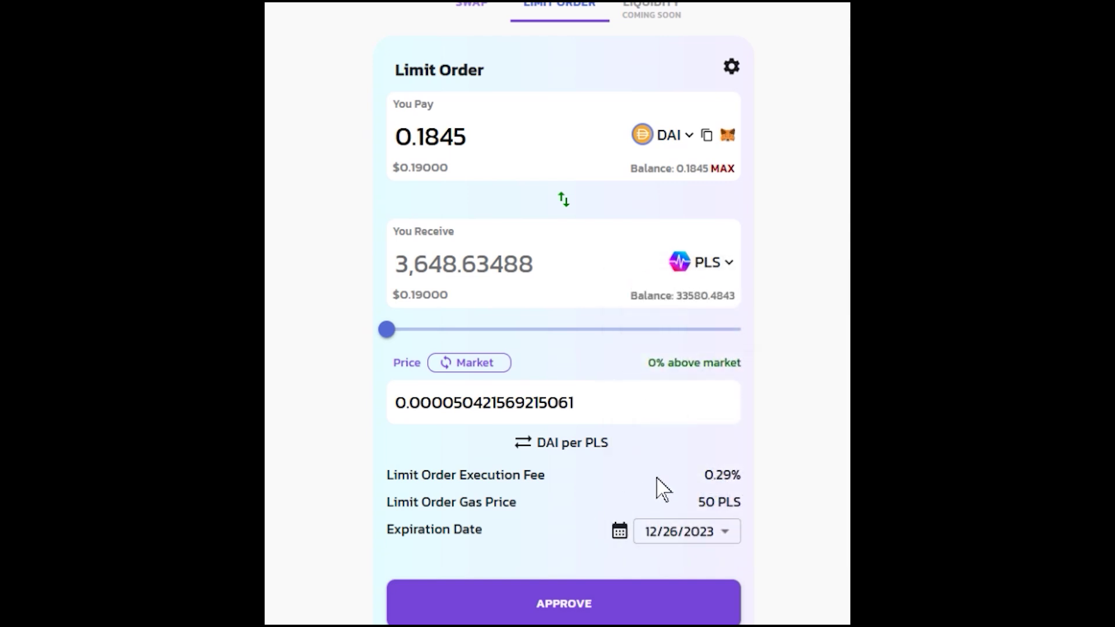
Highlight the limit order execution fee and review the approval and order placement options below it.
left_click_drag(693, 477, 747, 487)
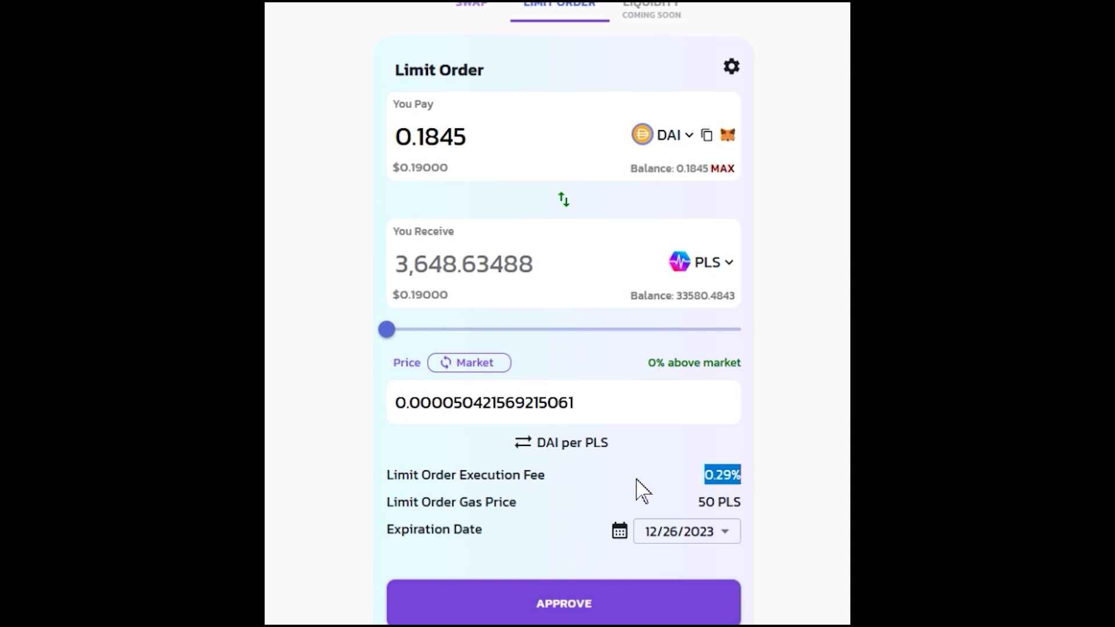
scroll(618, 506, "down", 4)
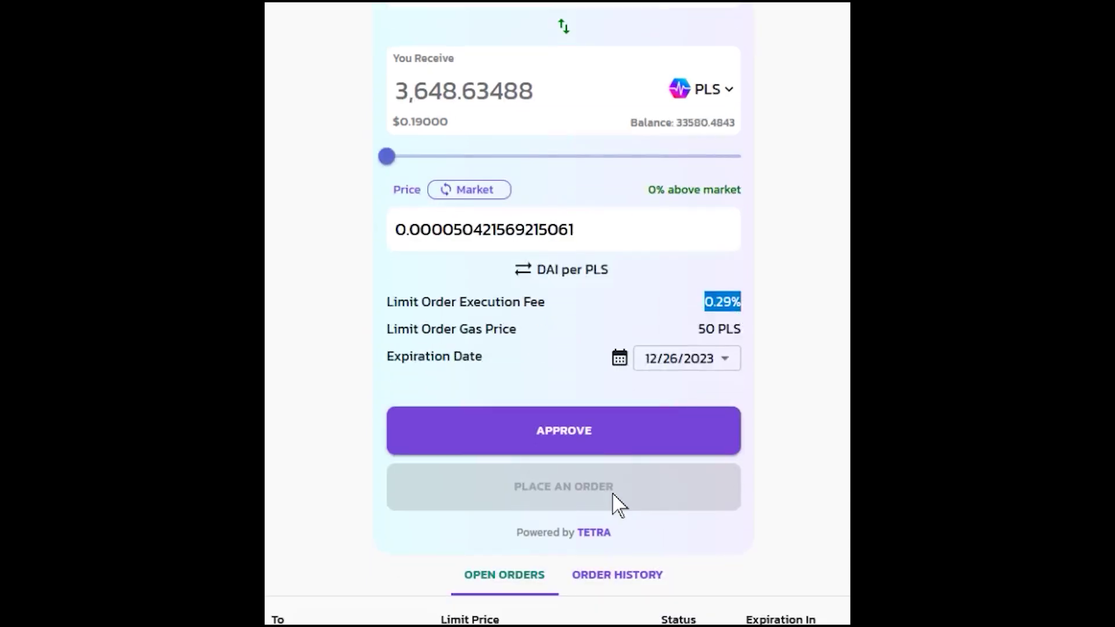
scroll(557, 564, "up", 4)
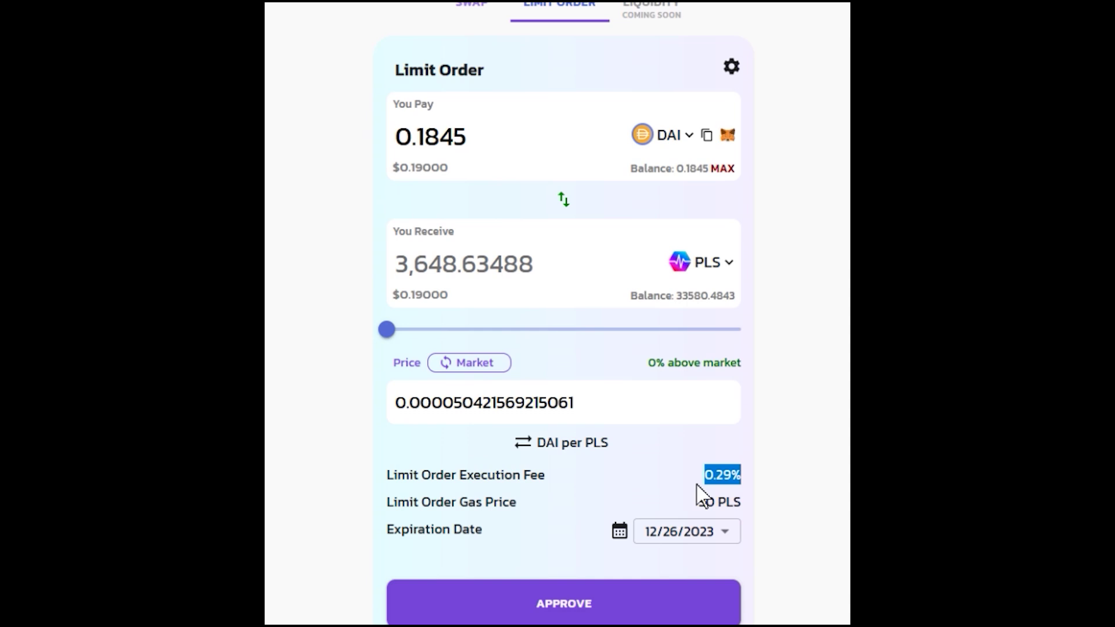
left_click(668, 474)
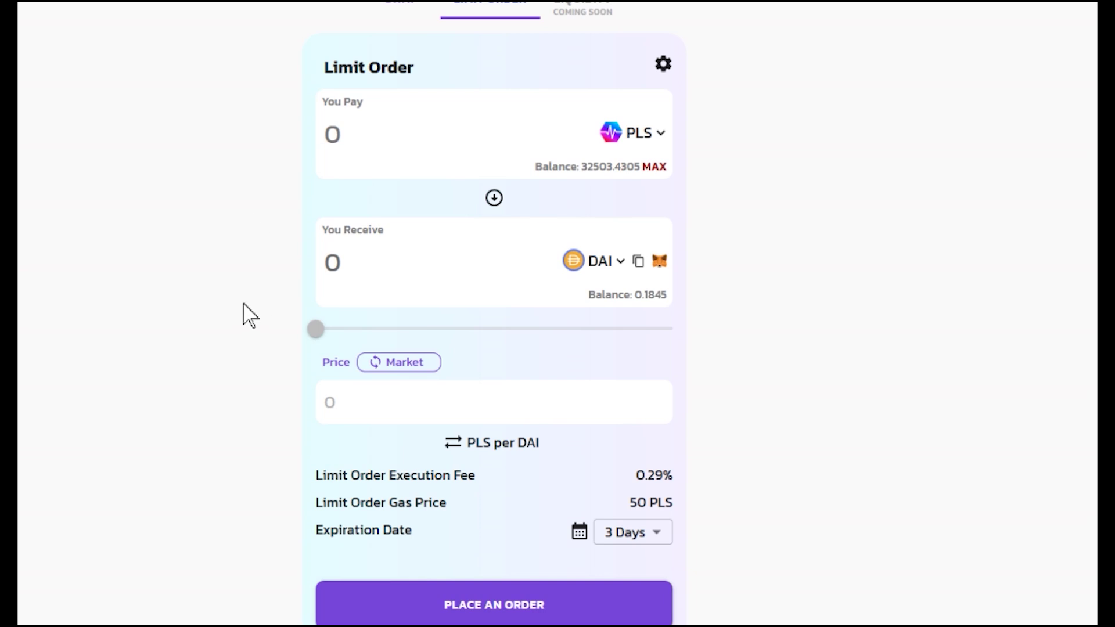
Review the open 1000 PLS order's limit price and its order info, and close the info.
scroll(242, 260, "down", 4)
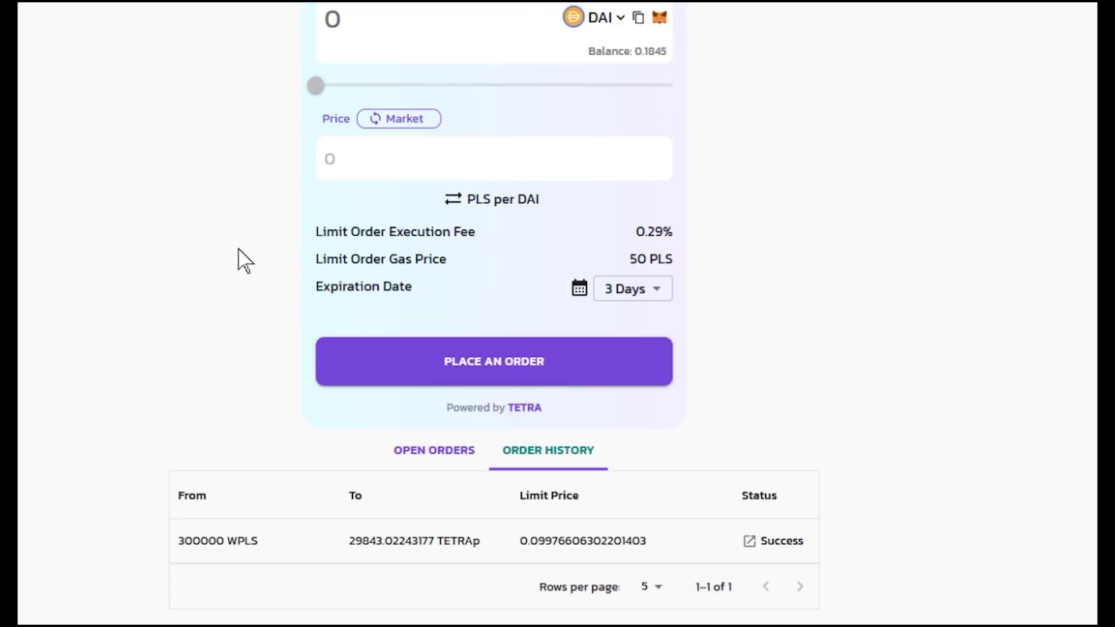
left_click(429, 449)
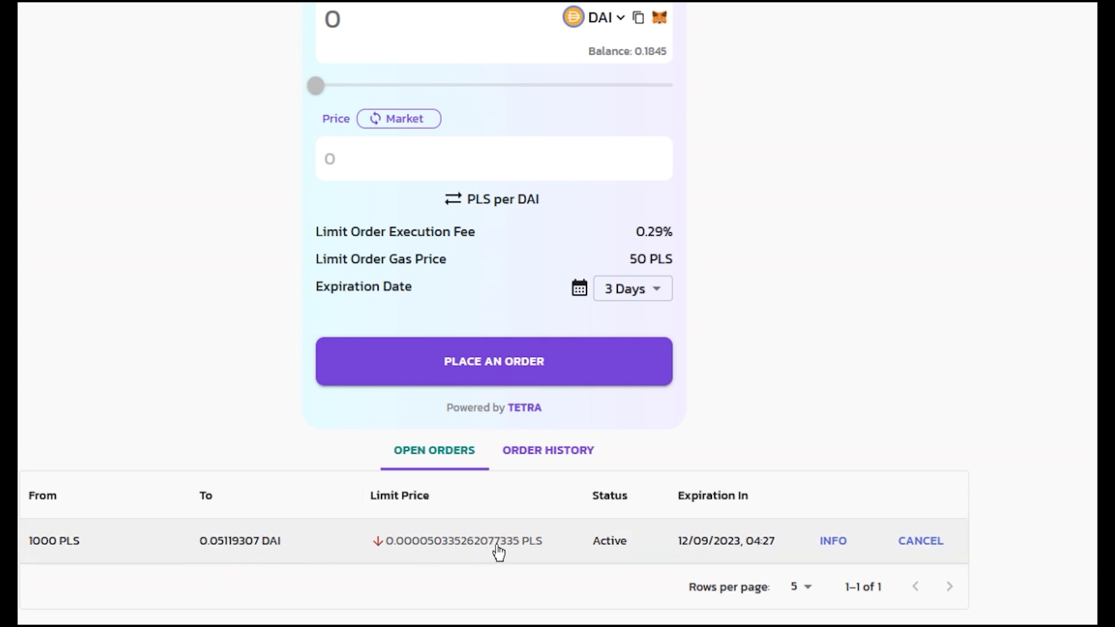
left_click(410, 546)
left_click(411, 543)
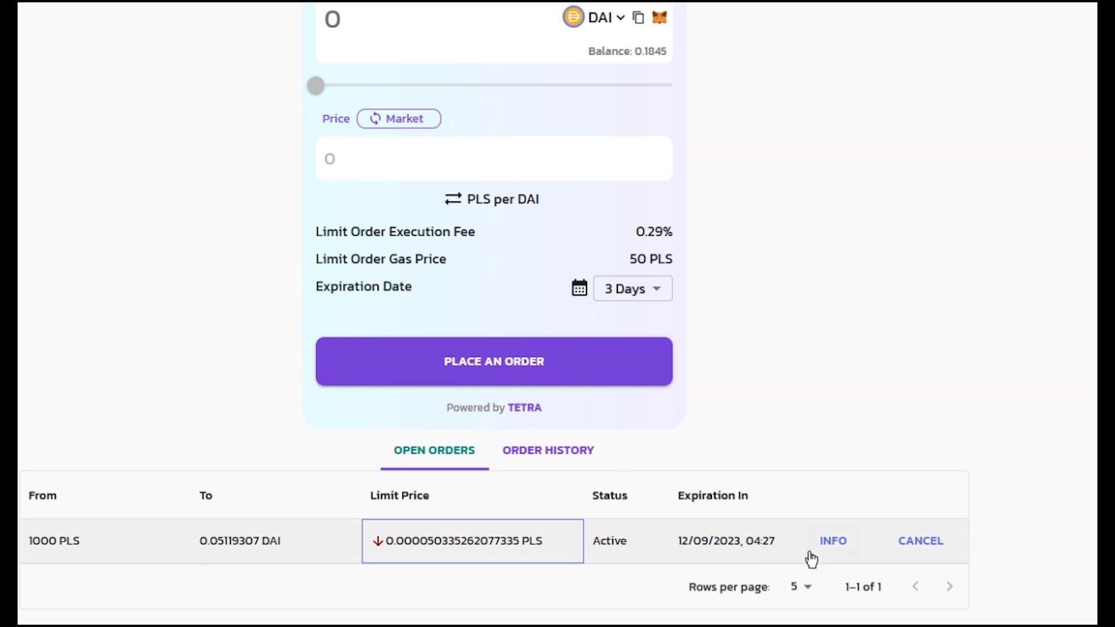
left_click(833, 545)
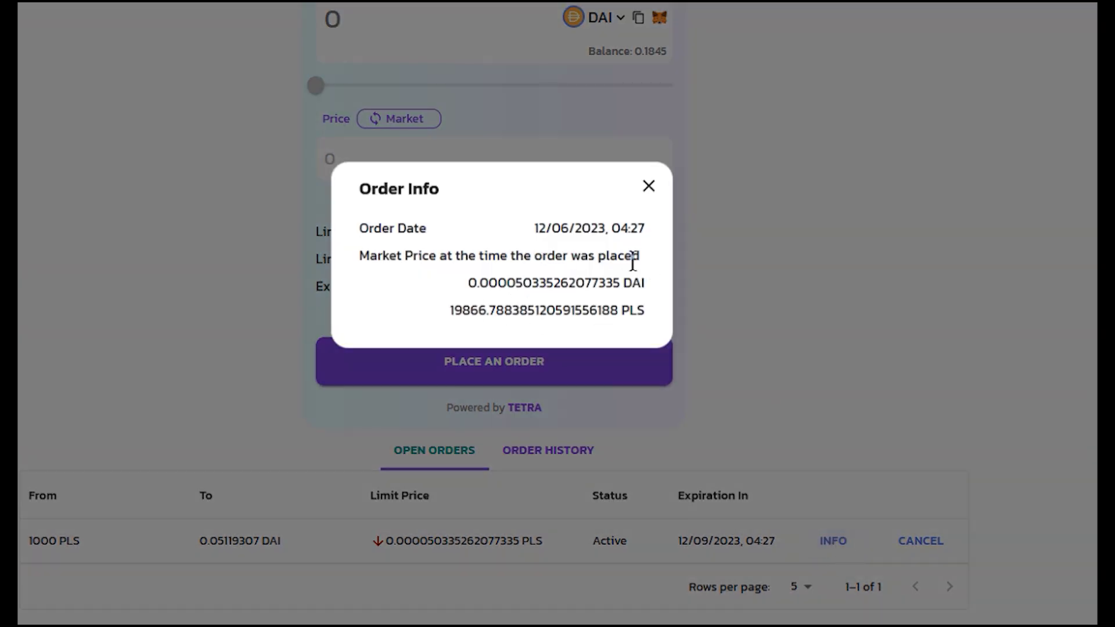
left_click(649, 187)
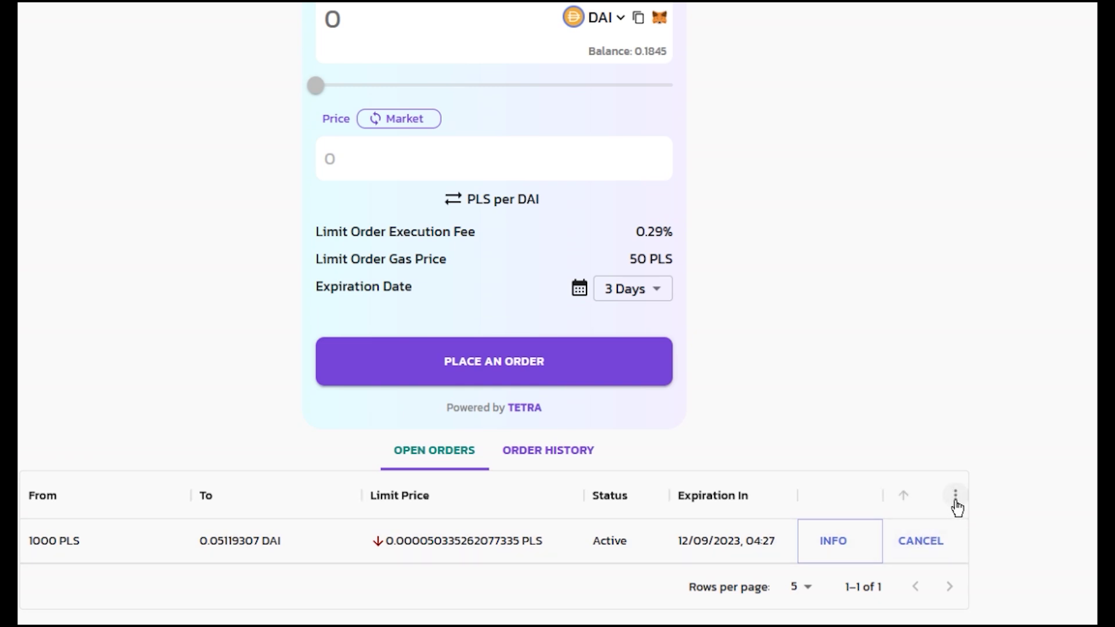
Hide the cancel column of the open orders table and try sorting the info column in descending order.
left_click(955, 499)
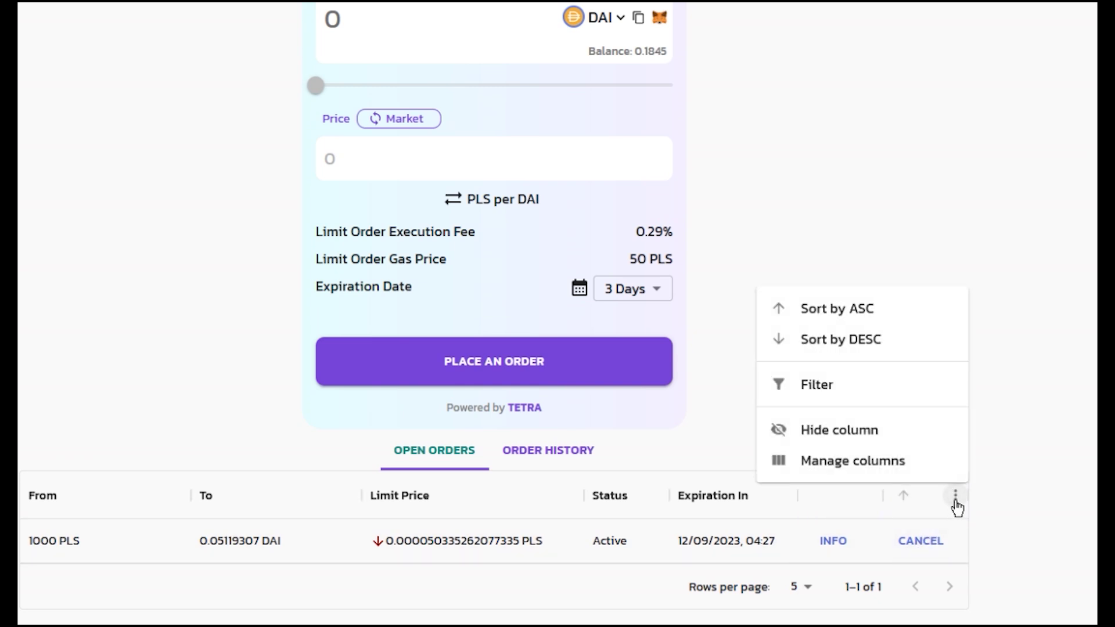
left_click(836, 431)
left_click(913, 496)
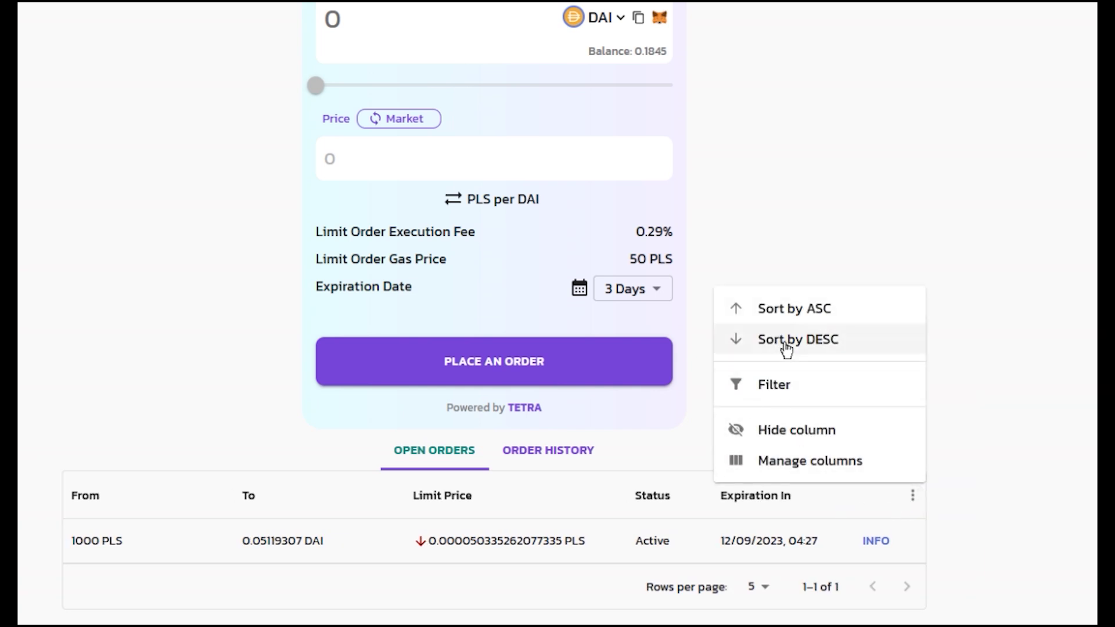
left_click(786, 341)
left_click(862, 497)
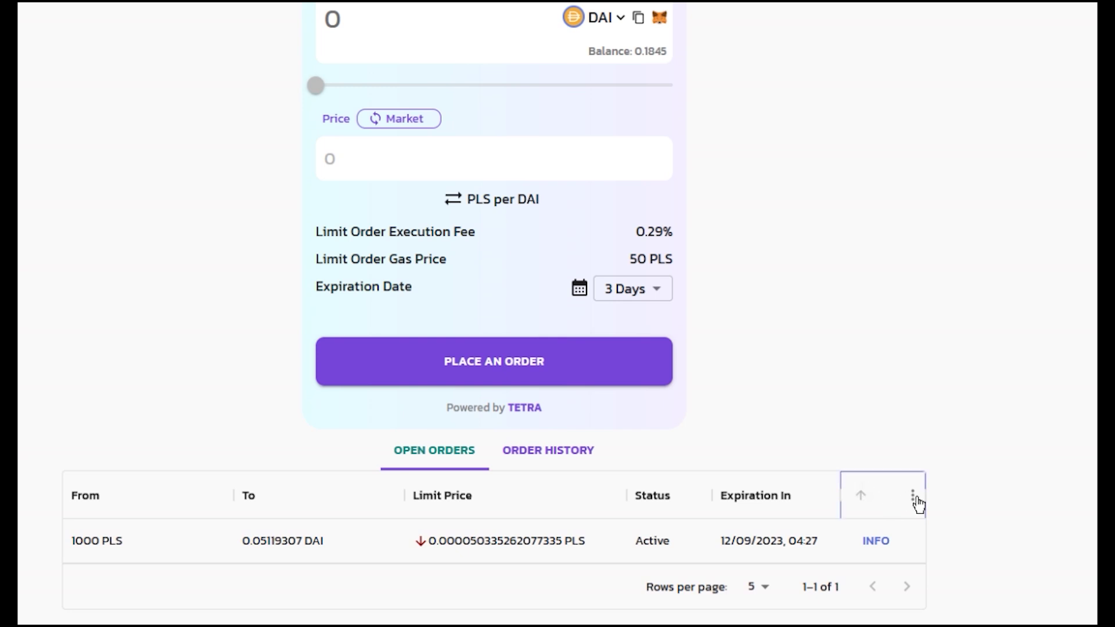
left_click(765, 430)
Show the order history and set its table to 10 rows per page.
left_click(550, 458)
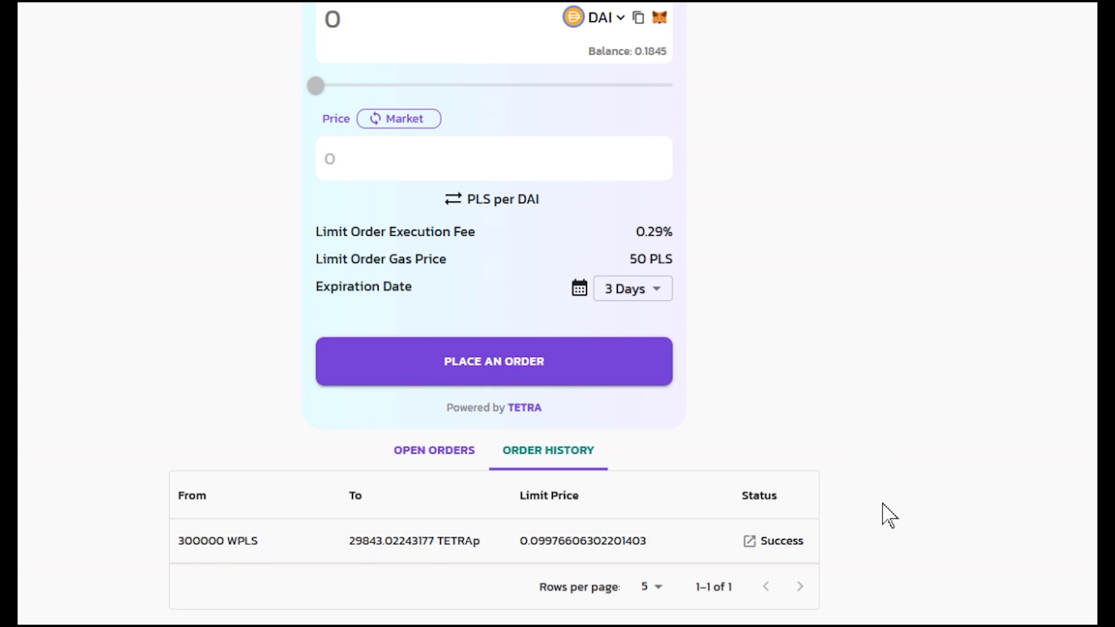
left_click(656, 589)
left_click(647, 601)
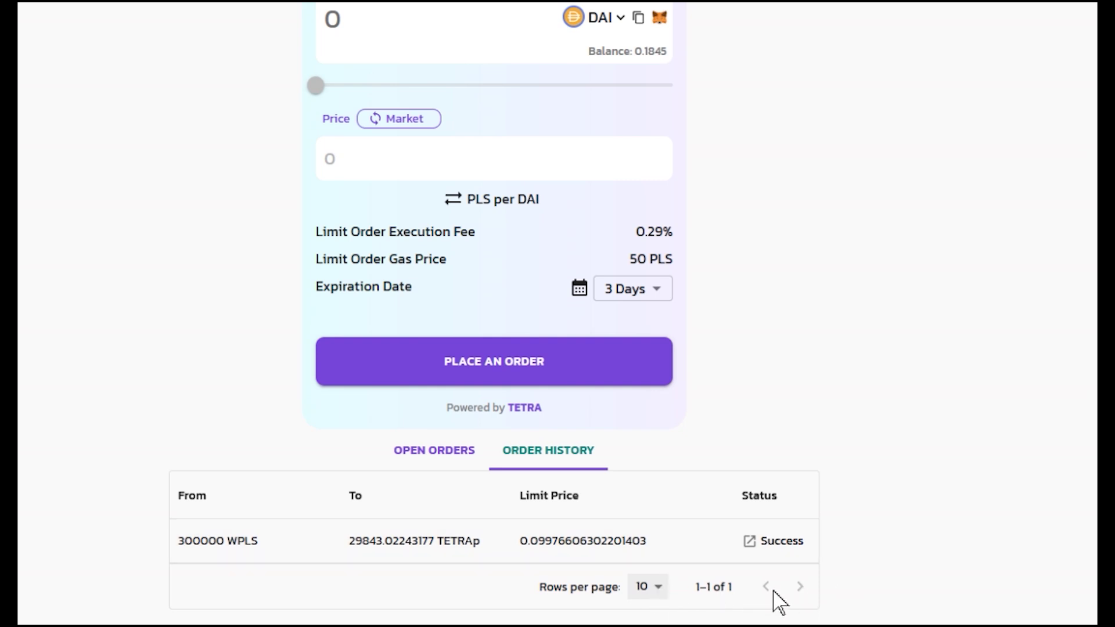
Return to the open orders and look over the order list and the limit order form.
left_click(441, 456)
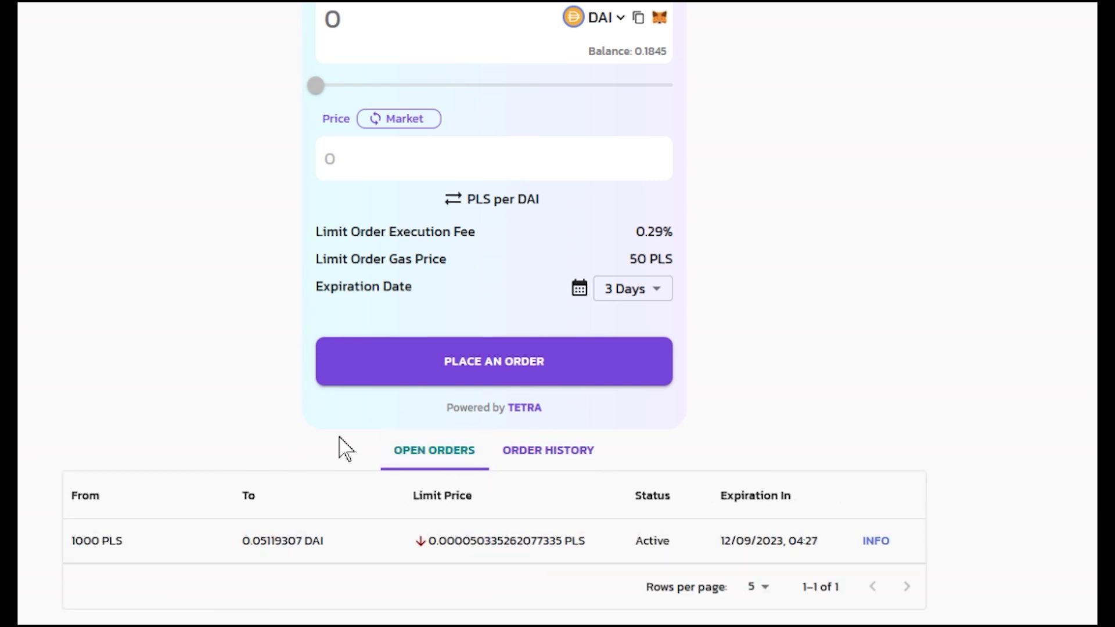
scroll(394, 427, "up", 3)
scroll(394, 427, "up", 1)
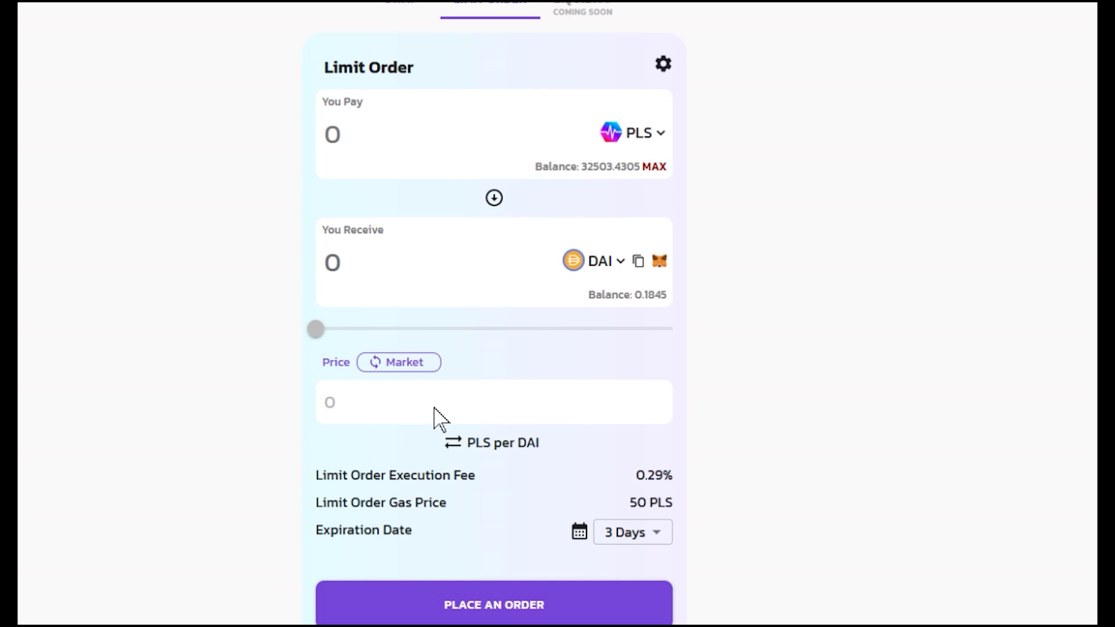
scroll(198, 404, "down", 3)
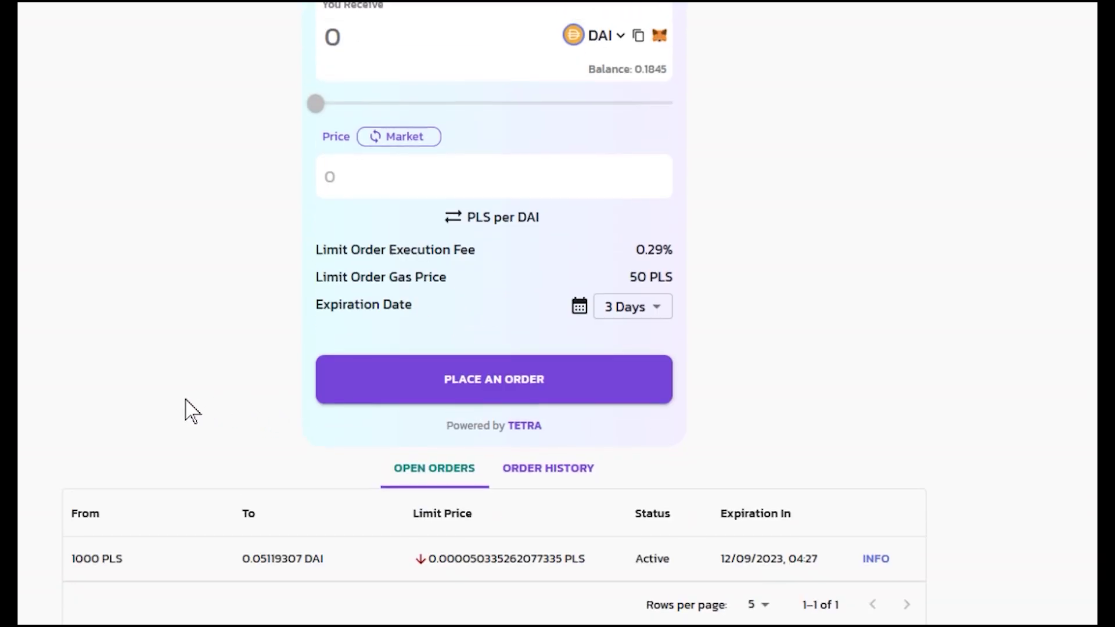
scroll(185, 401, "up", 3)
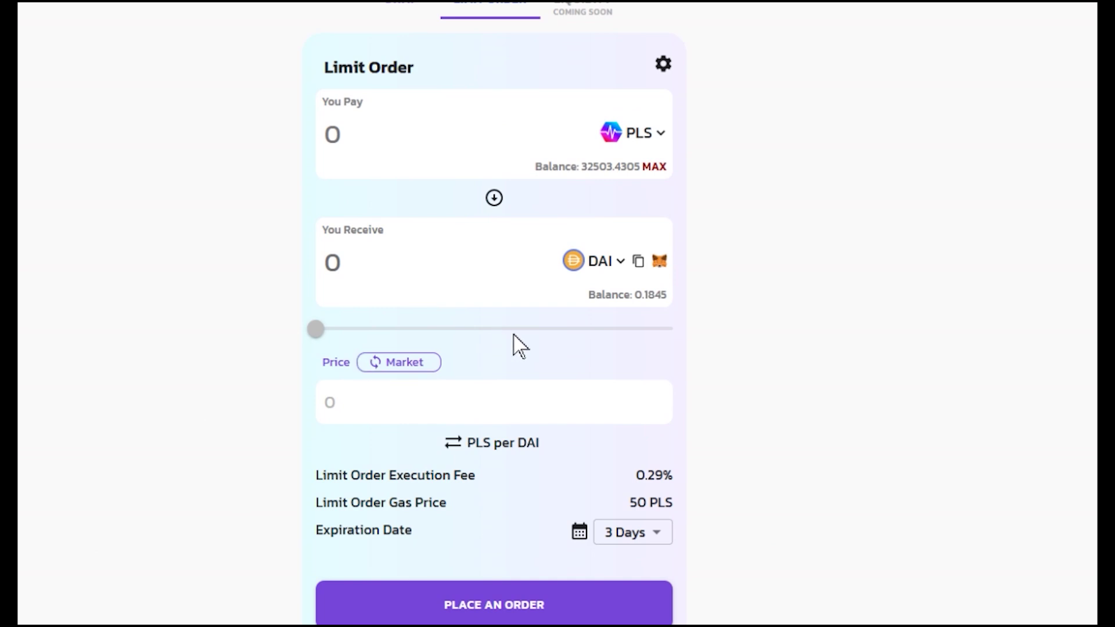